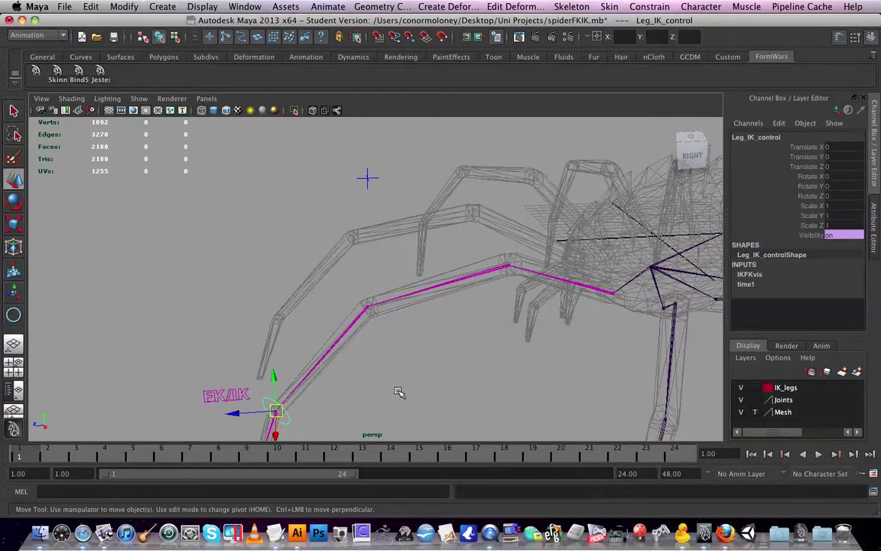
- Move Leg_IK_control, then blend the switch's Blend IK To FK partway toward FK
drag(242, 384, 450, 334)
click(413, 316)
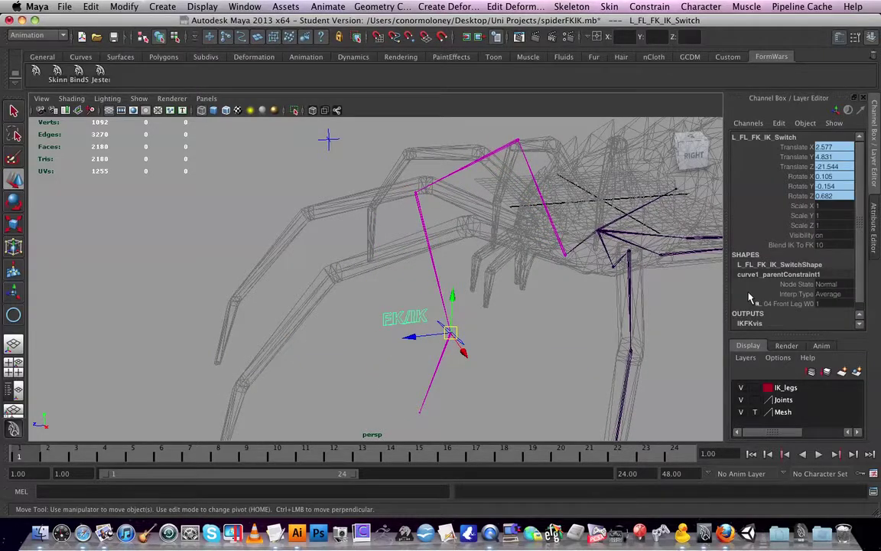
click(789, 244)
mouse_move(492, 337)
middle_down()
mouse_move(500, 336)
mouse_move(466, 339)
mouse_move(479, 339)
middle_up()
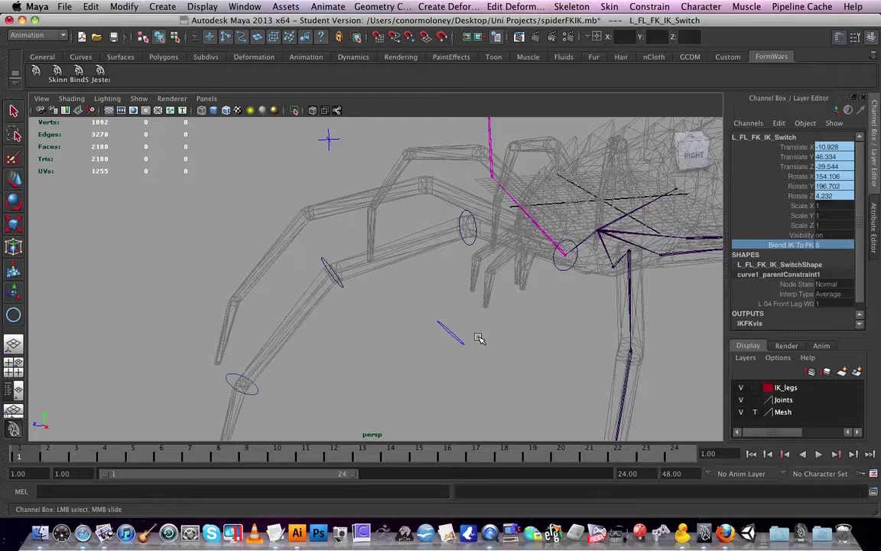
- Slide Blend IK To FK between 0 and 10, finishing at 0
scroll(479, 339, down, 10)
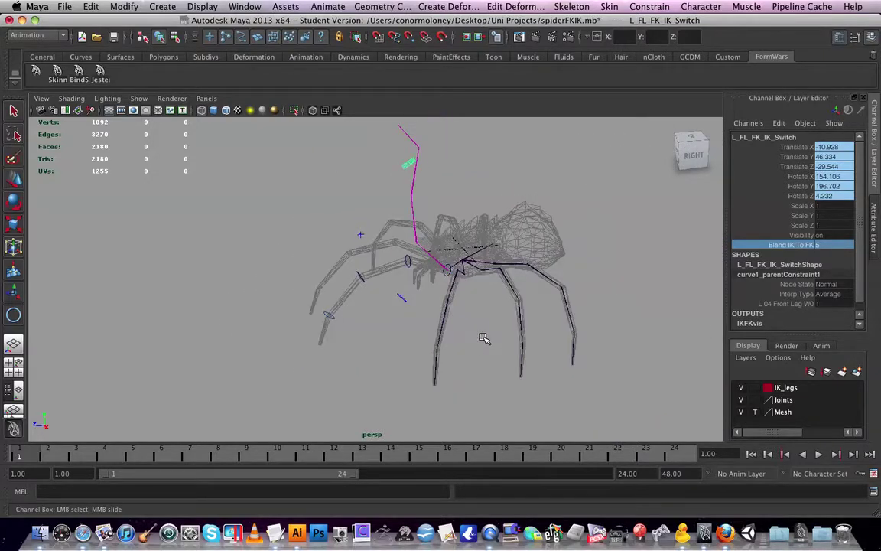
scroll(484, 338, up, 10)
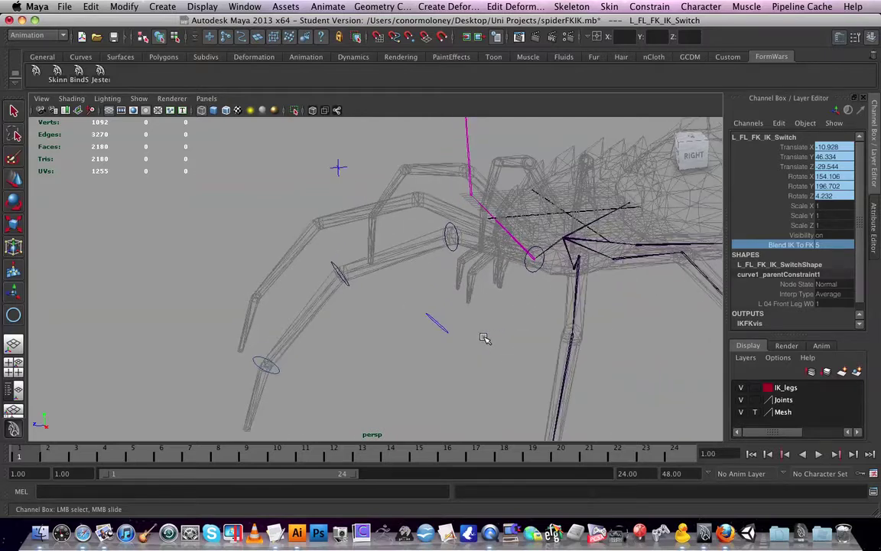
mouse_move(484, 338)
middle_down()
mouse_move(497, 334)
mouse_move(469, 334)
middle_up()
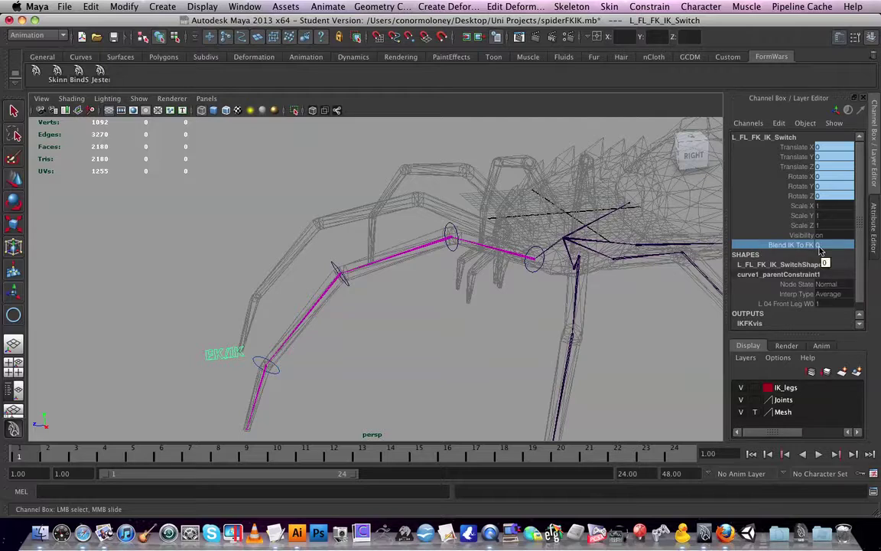
mouse_move(400, 295)
middle_down()
mouse_move(433, 293)
mouse_move(389, 293)
middle_up()
alt+drag(420, 285, 423, 289)
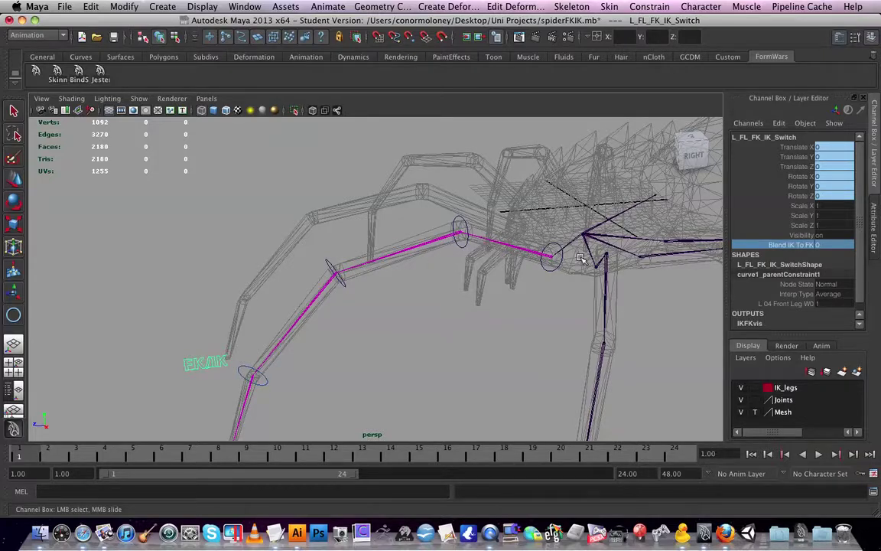
alt+drag(540, 258, 562, 254)
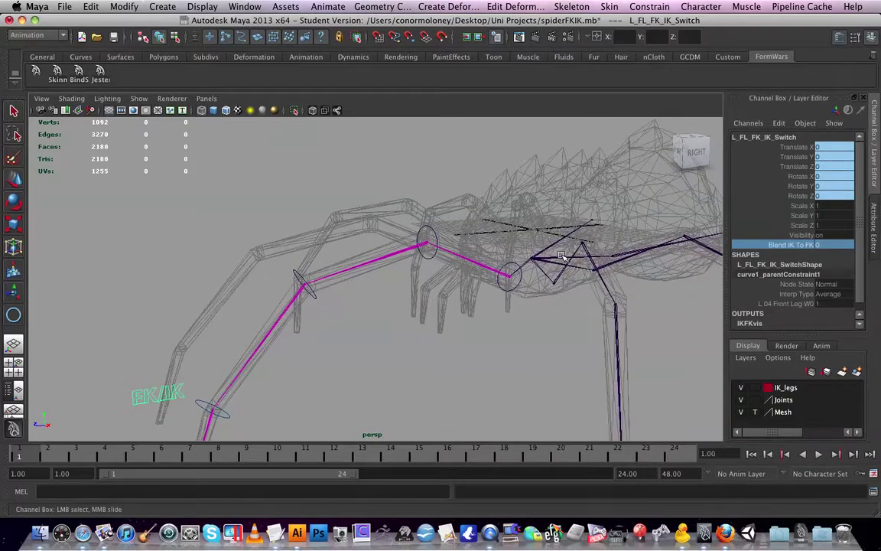
scroll(562, 255, down, 8)
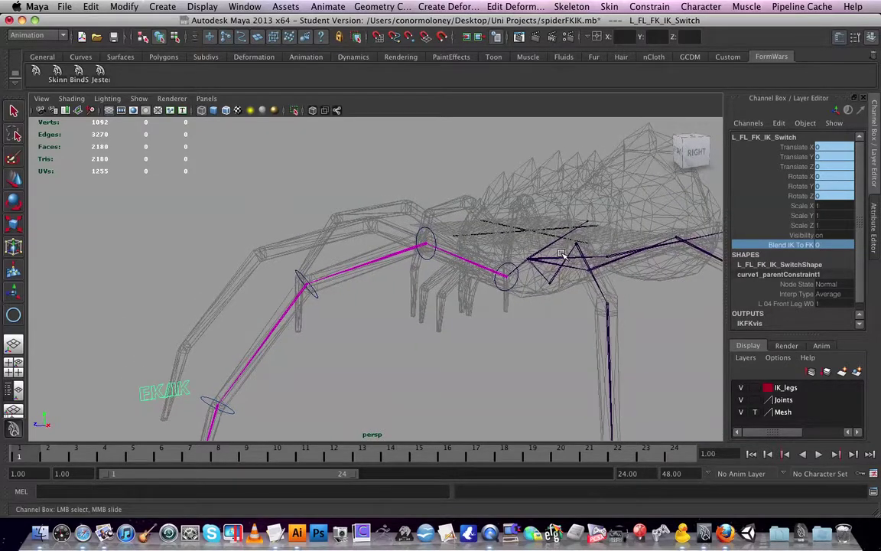
alt+drag(562, 254, 447, 263)
scroll(510, 280, up, 5)
alt+drag(511, 280, 492, 276)
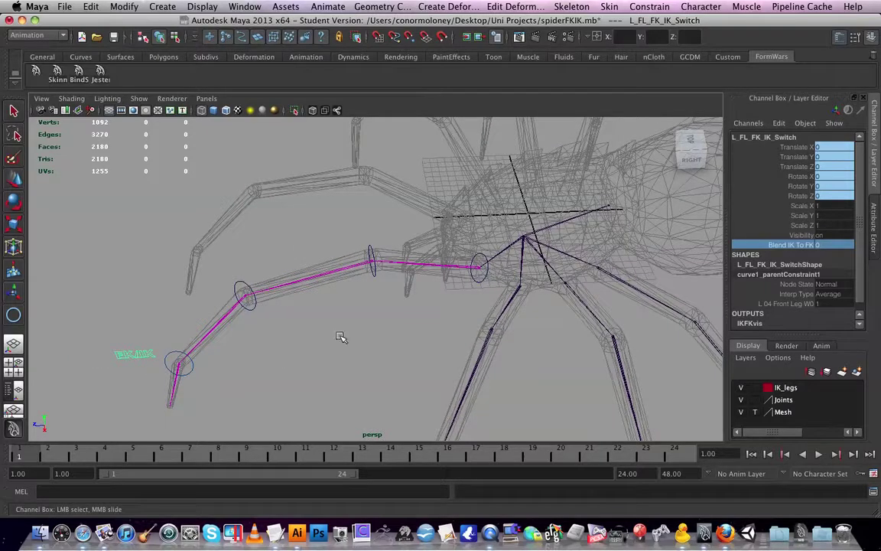
click(269, 302)
alt+middle_drag(269, 304, 371, 282)
alt+drag(369, 309, 395, 289)
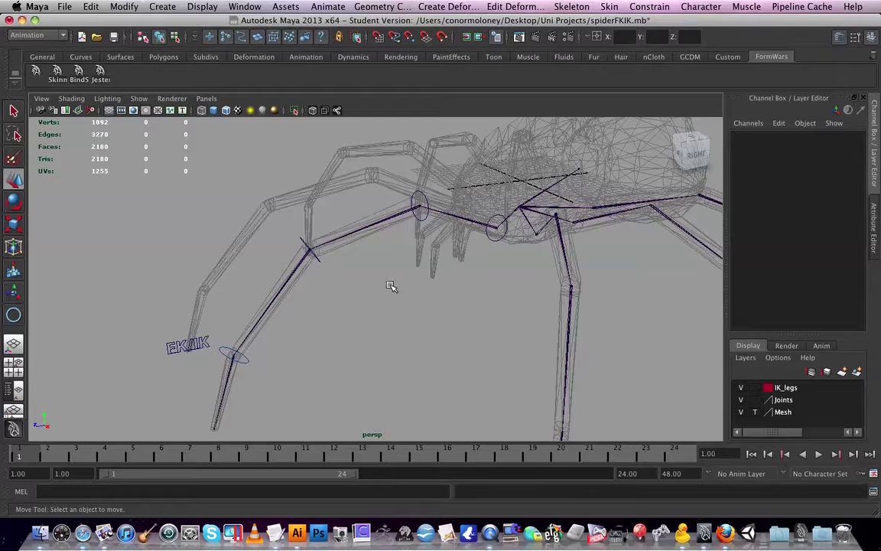
- Select Seg04, Seg03, Seg02 and Seg01_Control in turn to check each FK control
click(225, 350)
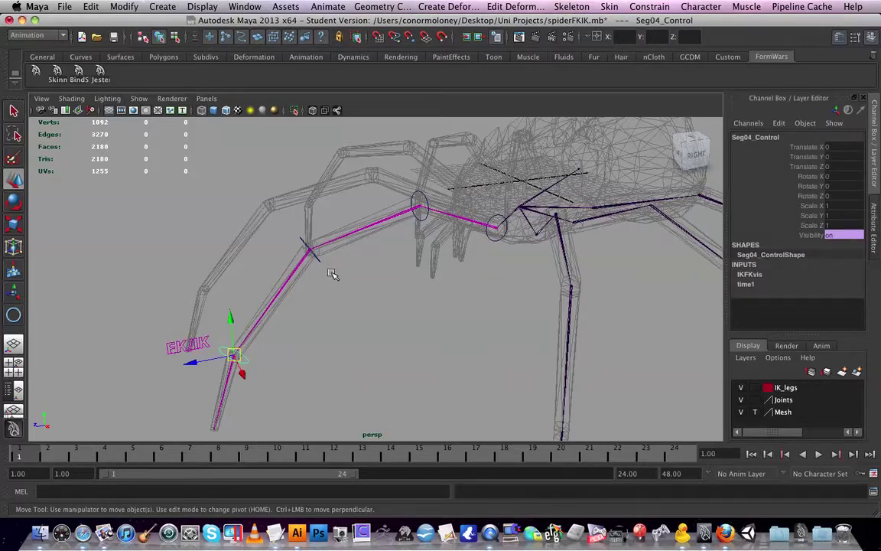
click(304, 243)
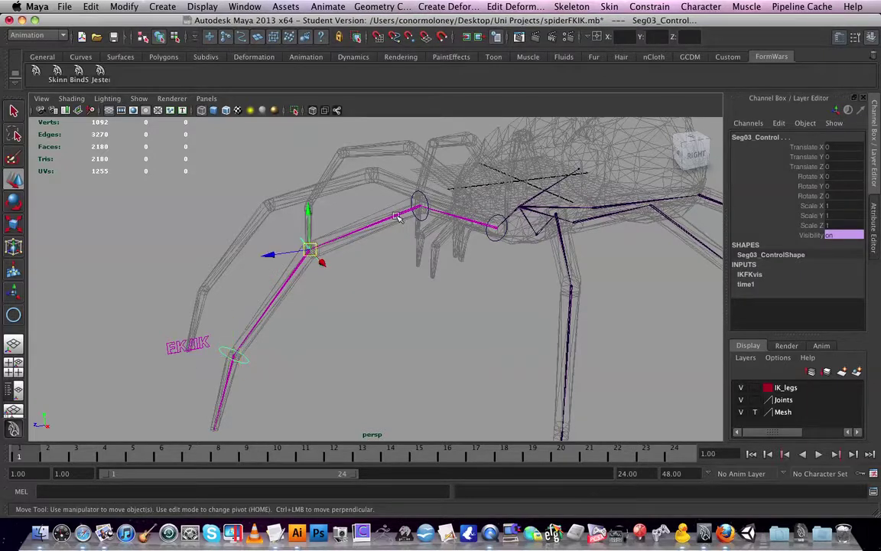
click(424, 196)
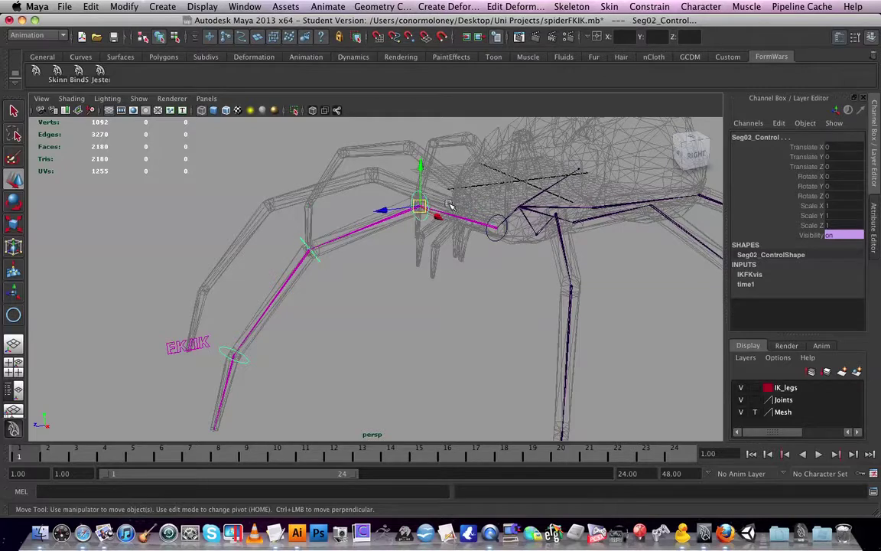
click(495, 220)
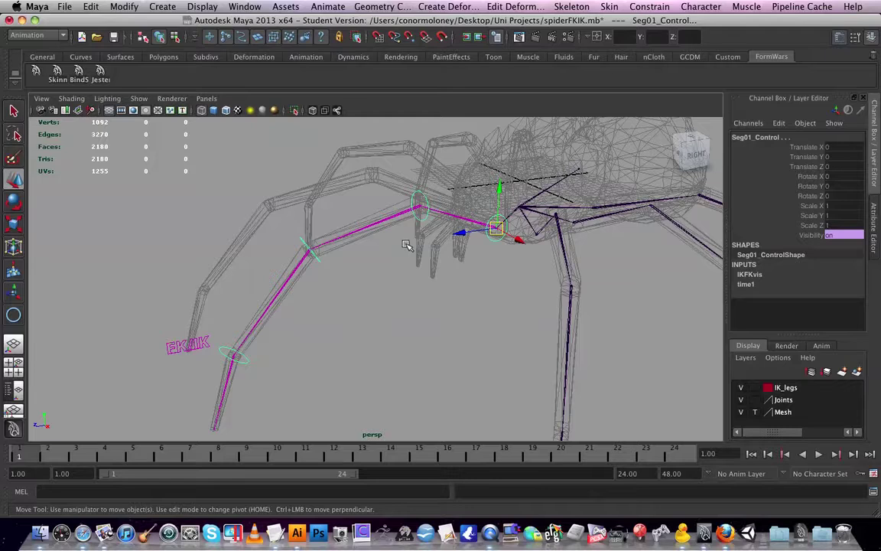
- Clear the selection and reselect Seg04_Control at the foot, bringing up the Modify menu
click(511, 247)
click(497, 227)
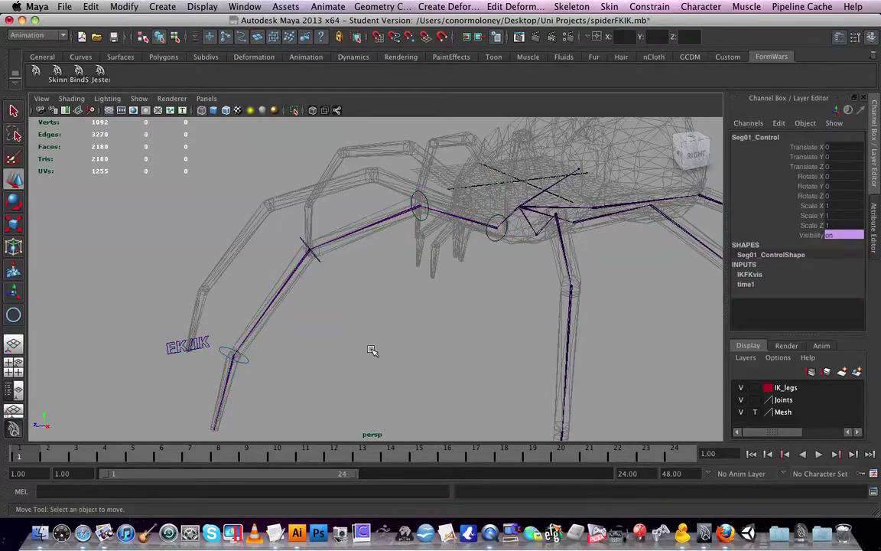
click(393, 317)
click(222, 354)
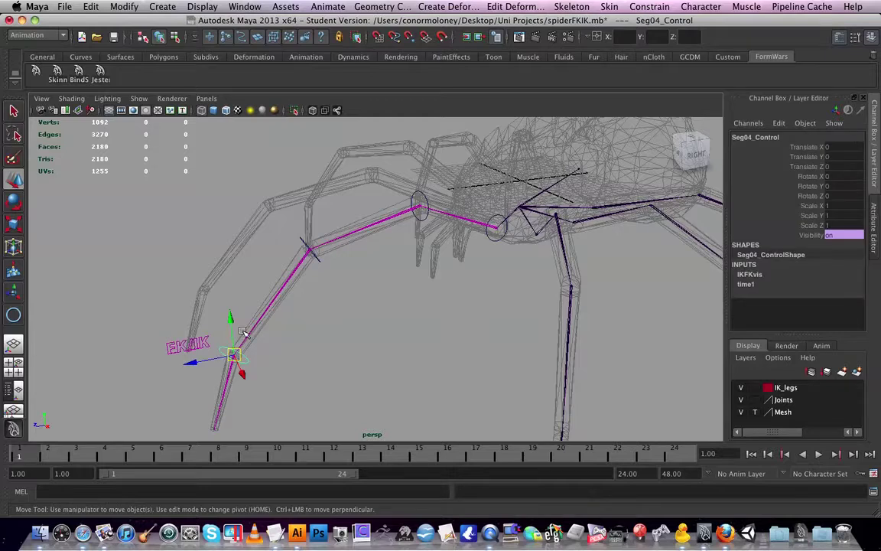
click(151, 6)
mouse_move(125, 6)
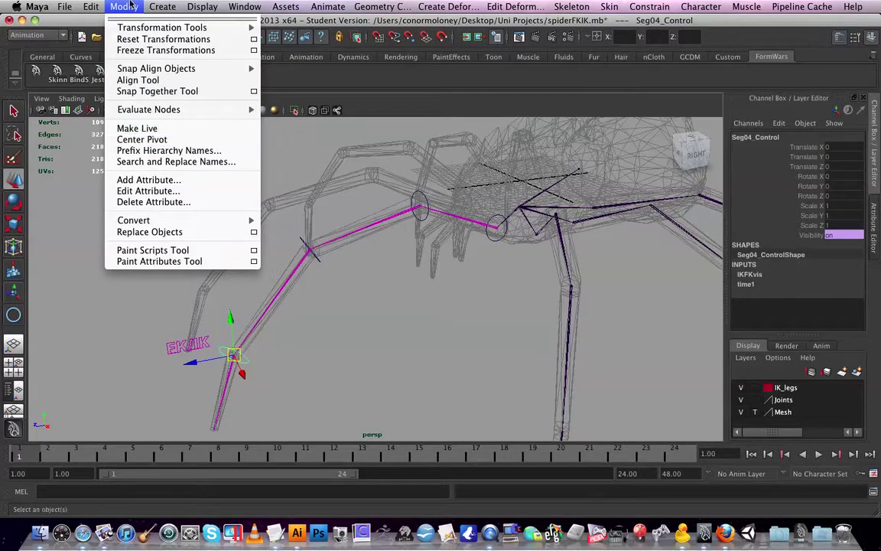
- Add a keyable float attribute named leg_Curl to Seg04_Control via Add Attribute
click(493, 226)
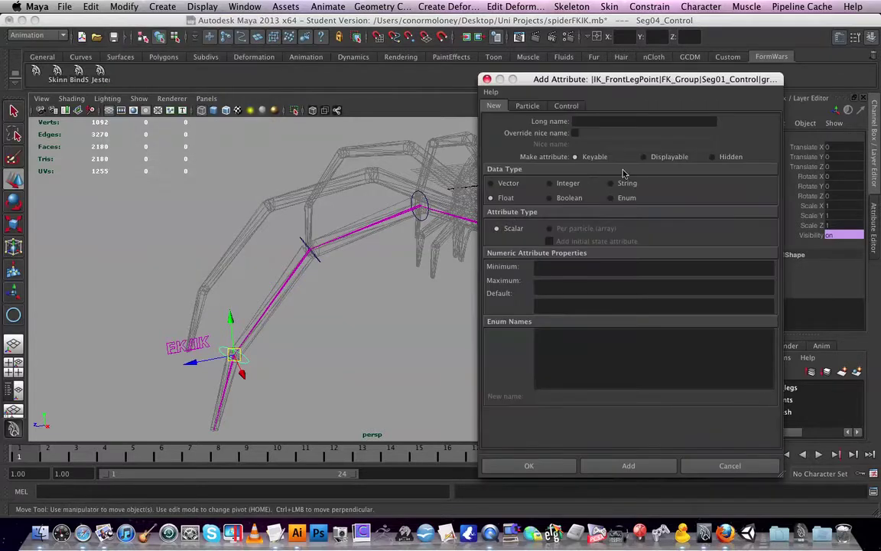
click(600, 123)
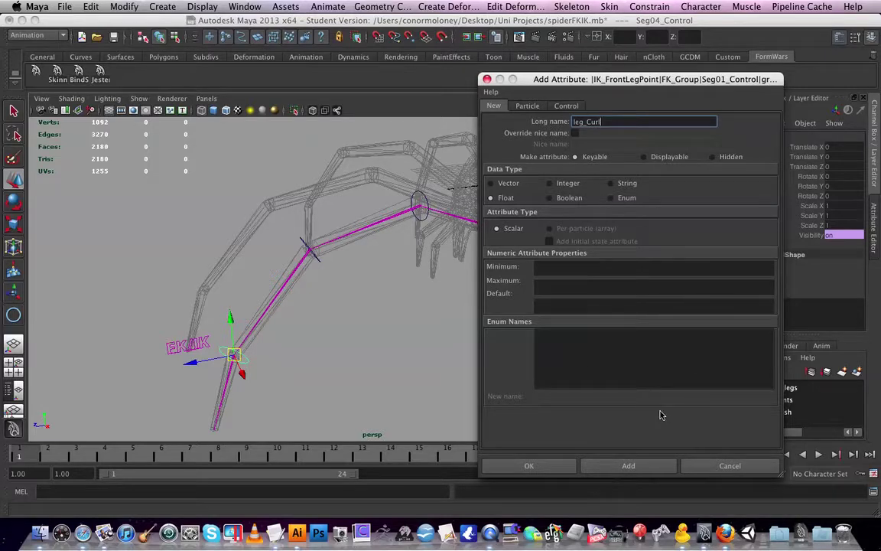
click(539, 467)
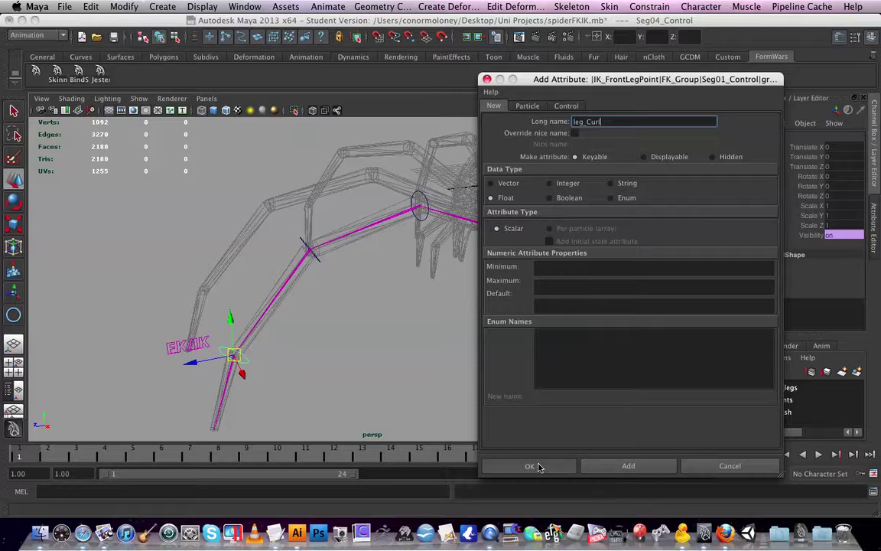
click(538, 467)
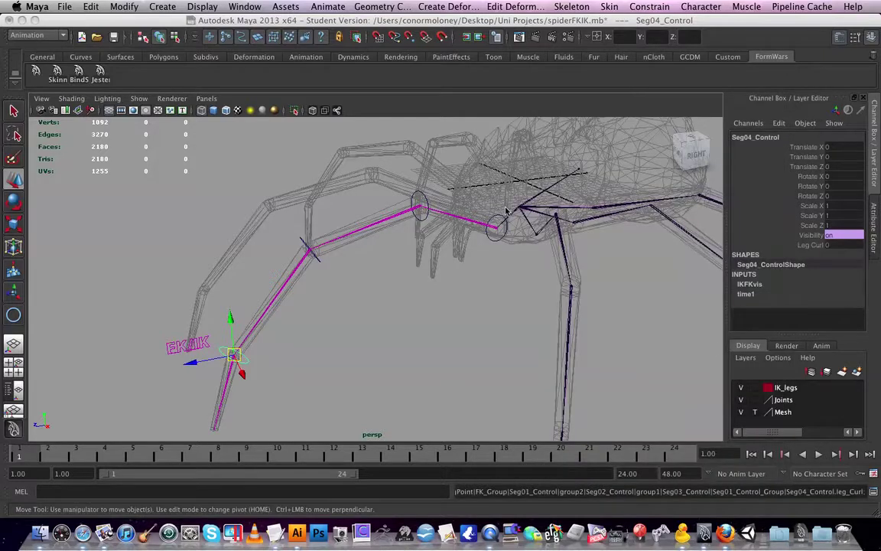
click(476, 276)
- Select Seg01_Control through Seg04_Control and open Animate > Set Driven Key > Set
click(447, 196)
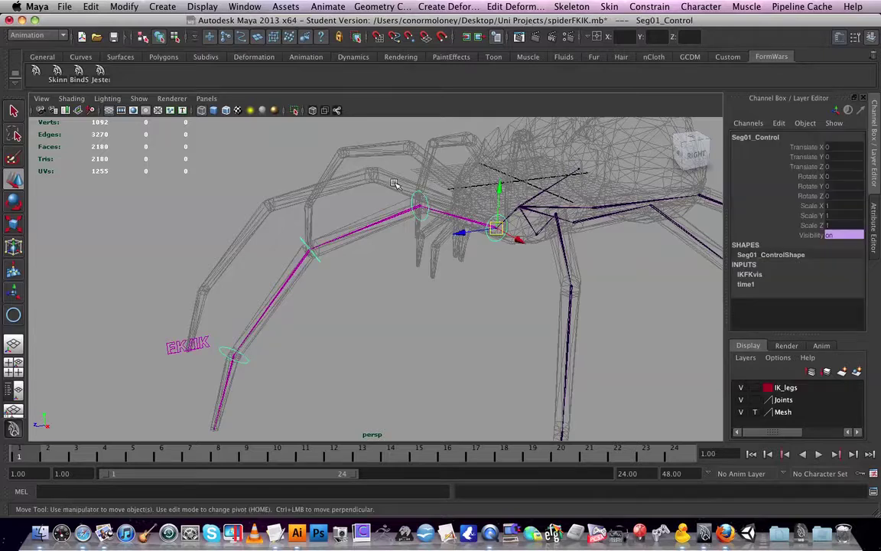
key(Down)
click(304, 242)
click(472, 296)
click(497, 225)
key(Down)
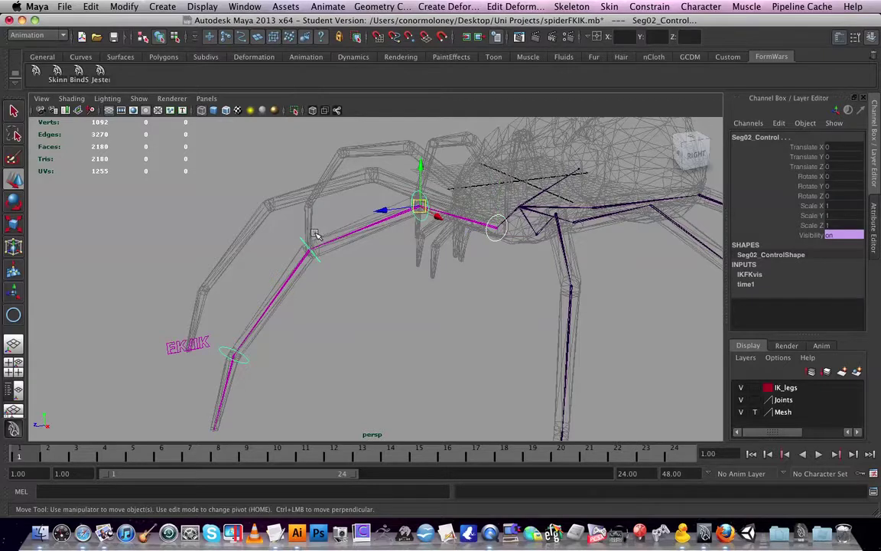
key(Down)
key(Down)
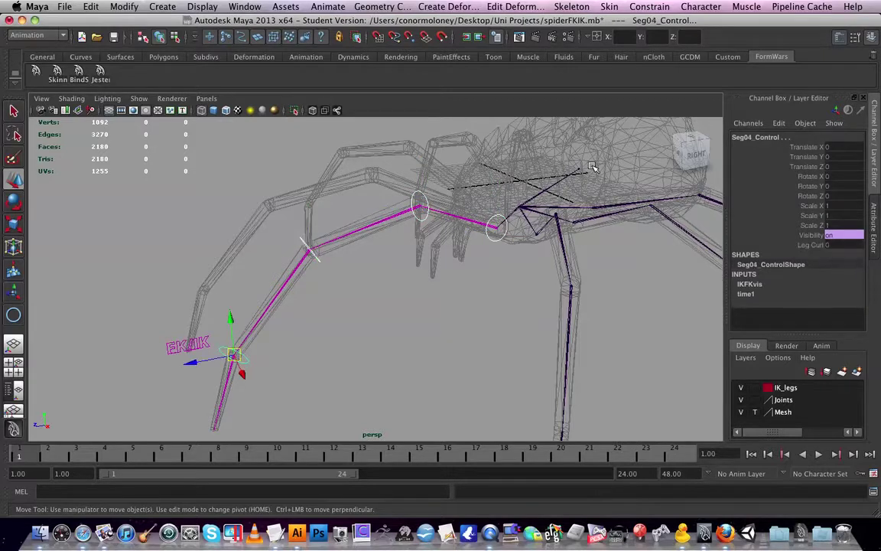
click(243, 6)
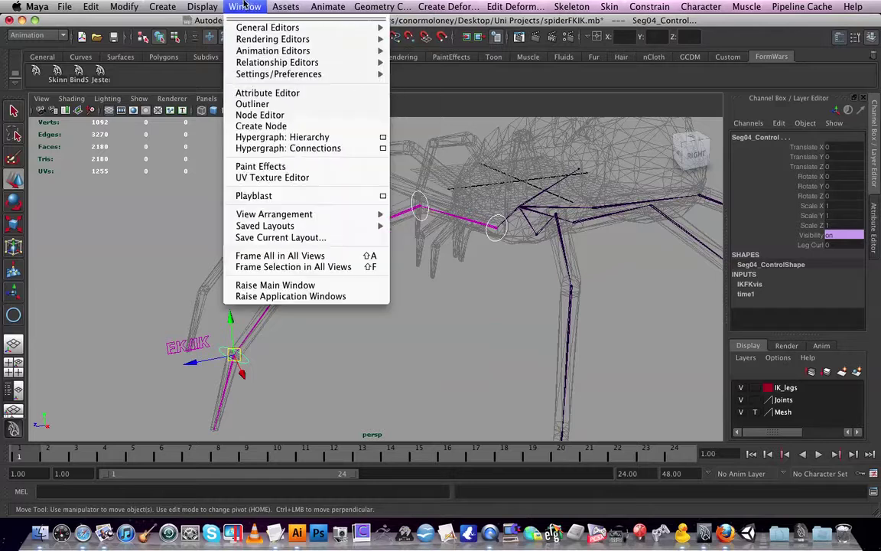
mouse_move(330, 6)
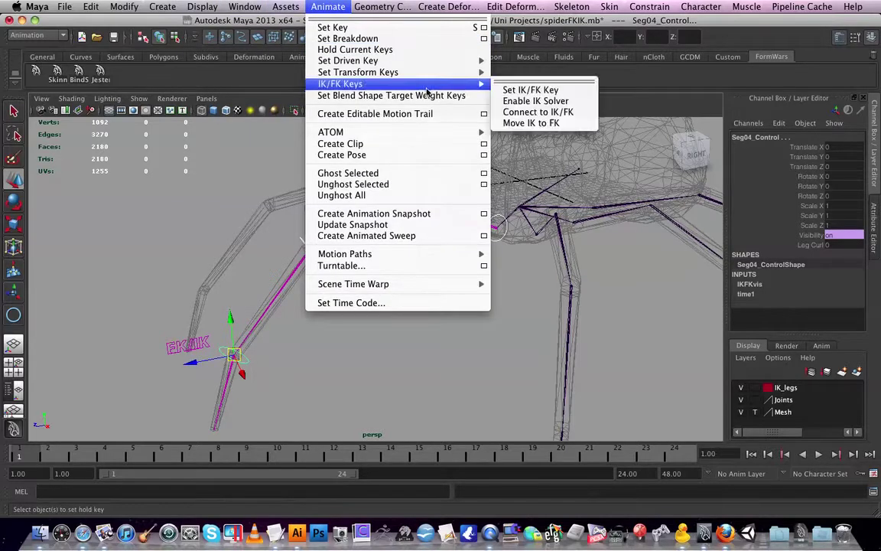
mouse_move(443, 73)
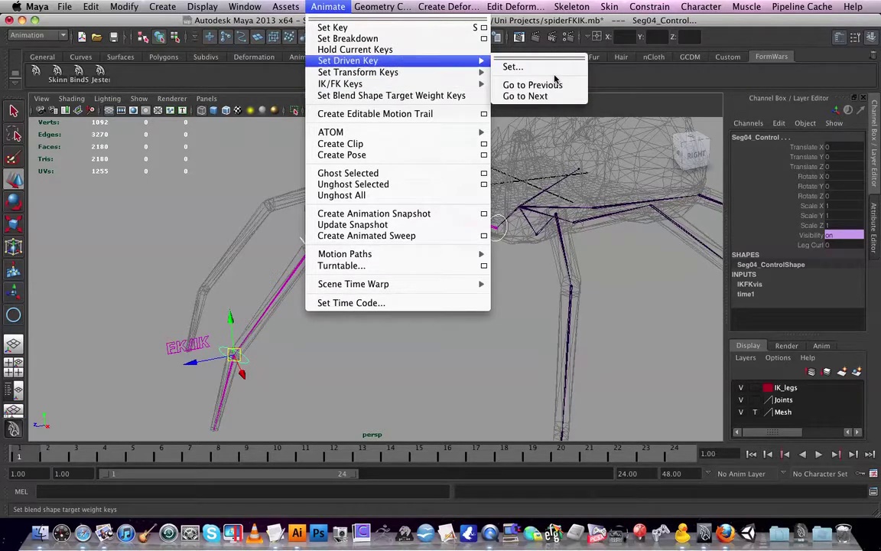
click(509, 67)
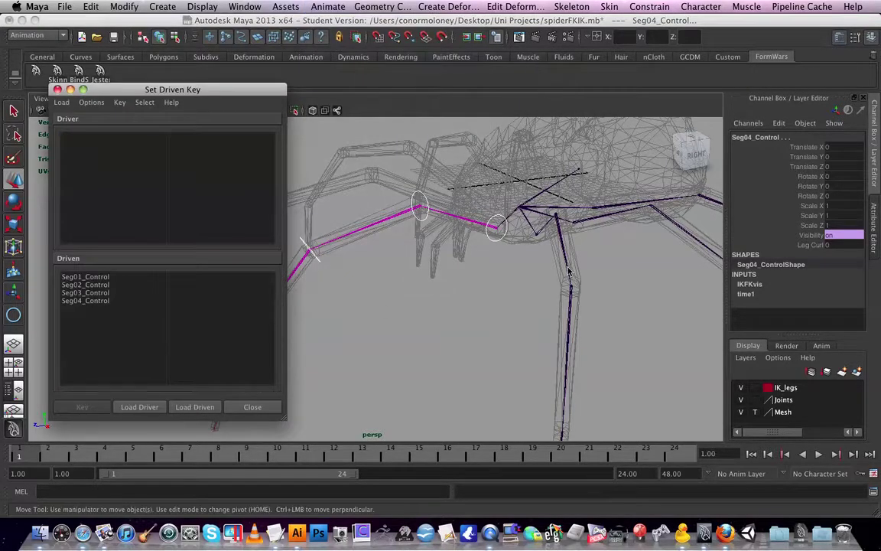
- Load Seg04_Control as the driver and choose its Leg Curl attribute
click(513, 275)
drag(222, 90, 529, 97)
click(234, 360)
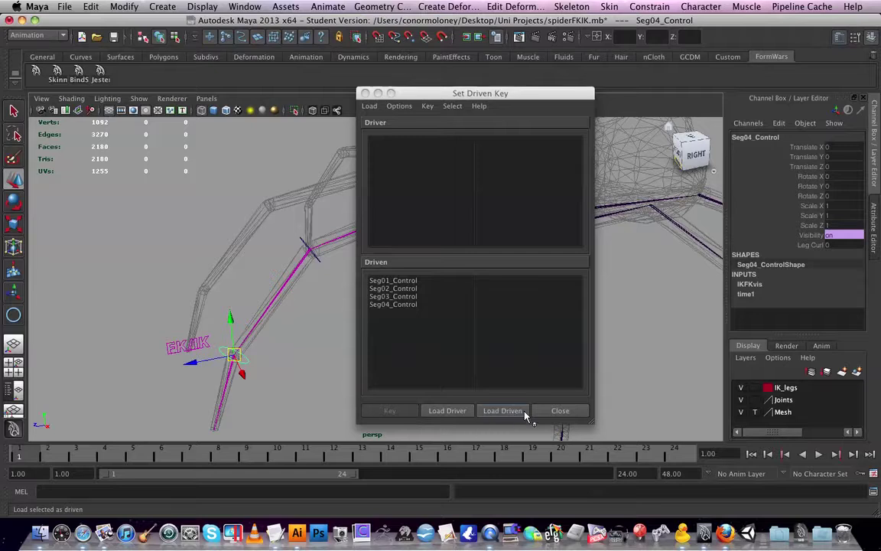
click(447, 411)
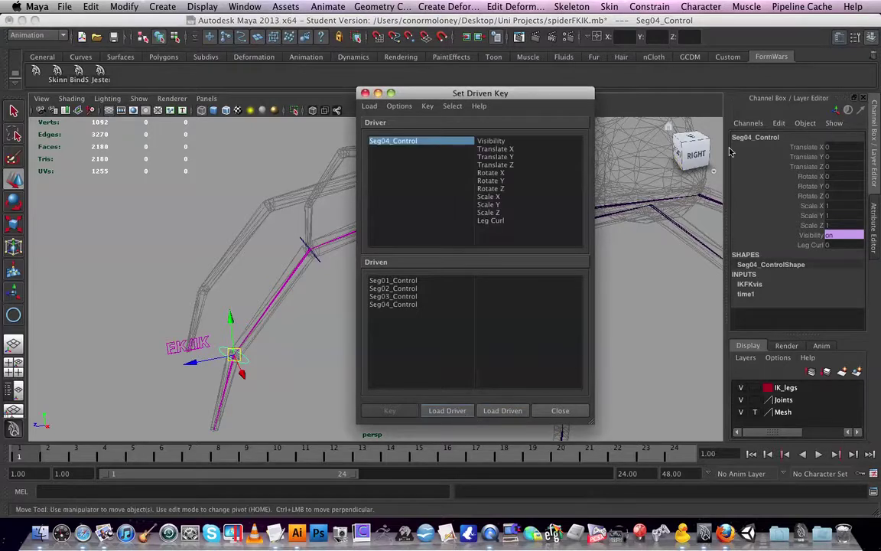
click(511, 221)
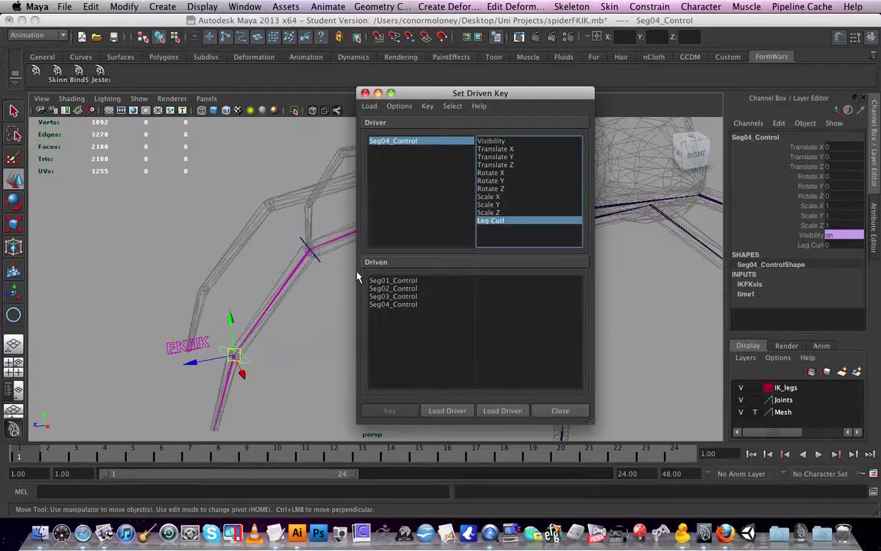
- Load Seg01–Seg04_Control as driven objects and choose Rotate X as a driven attribute
click(425, 280)
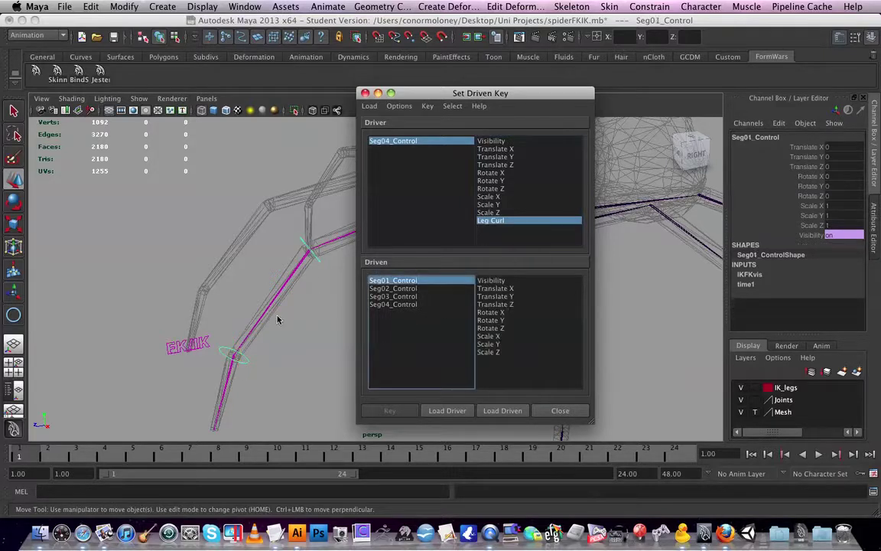
click(224, 357)
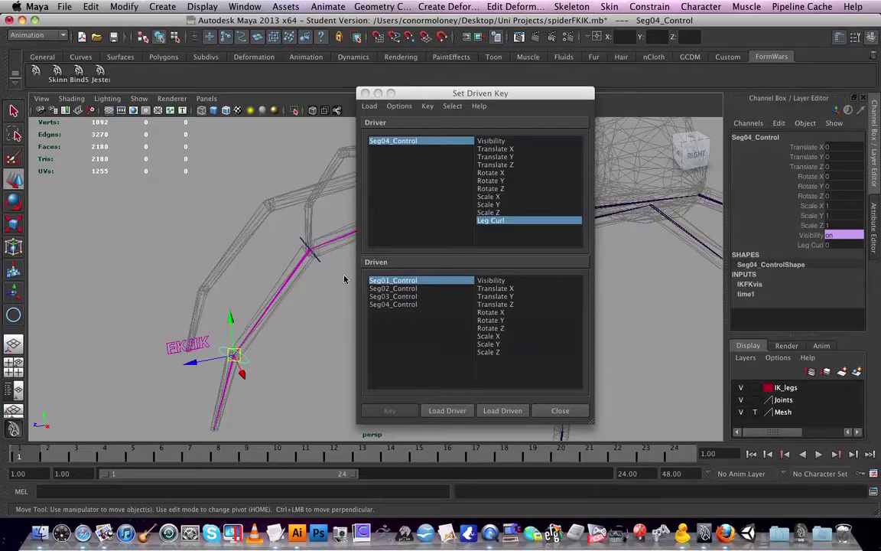
drag(447, 91, 633, 138)
click(498, 229)
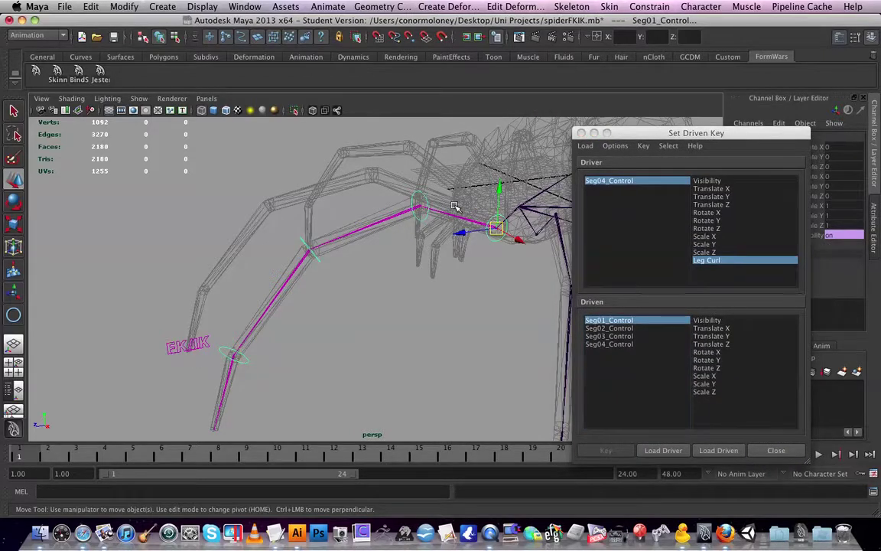
click(475, 252)
click(496, 228)
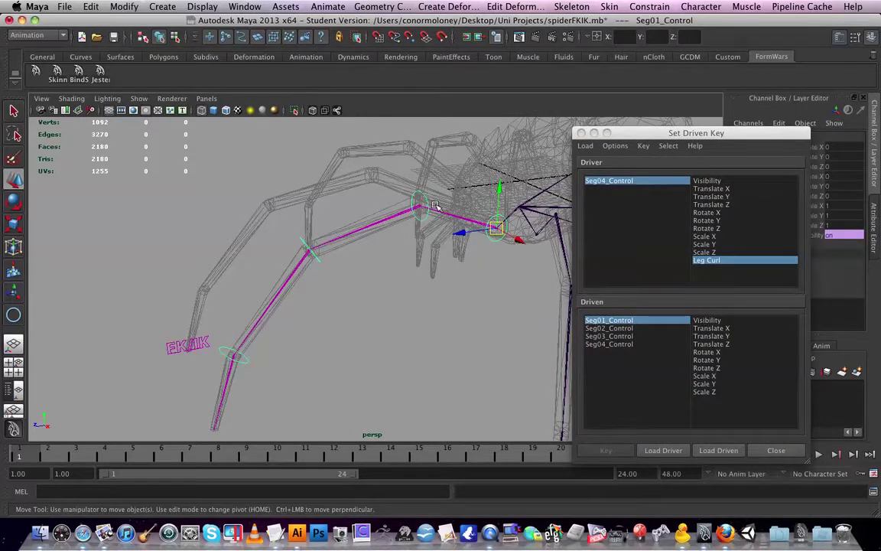
click(419, 206)
click(306, 247)
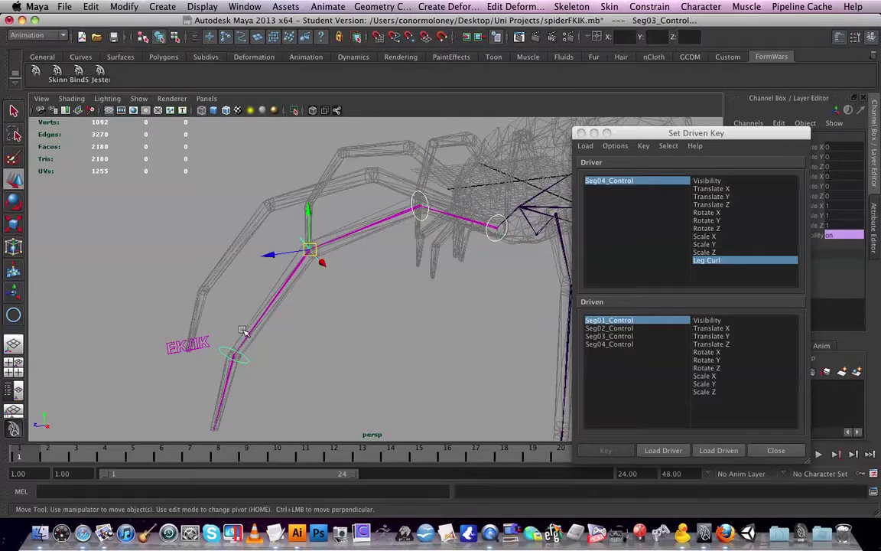
click(232, 354)
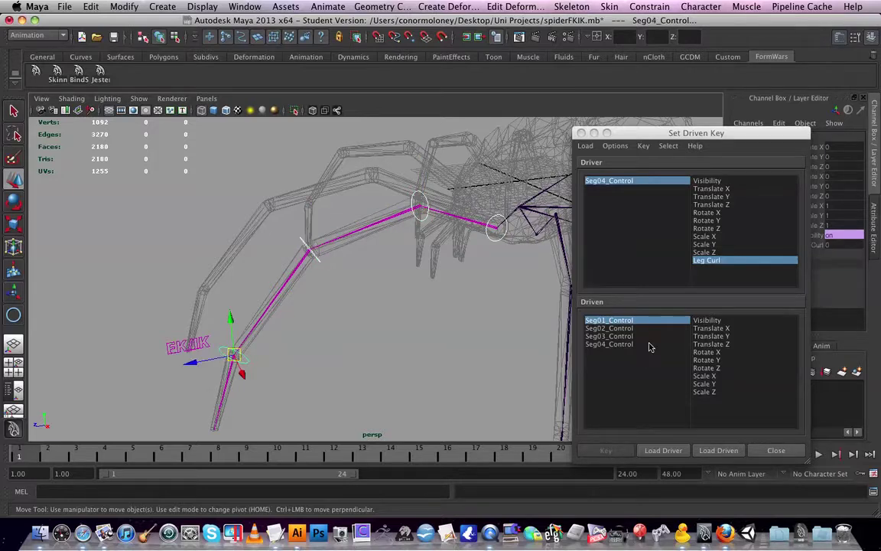
drag(619, 130, 356, 96)
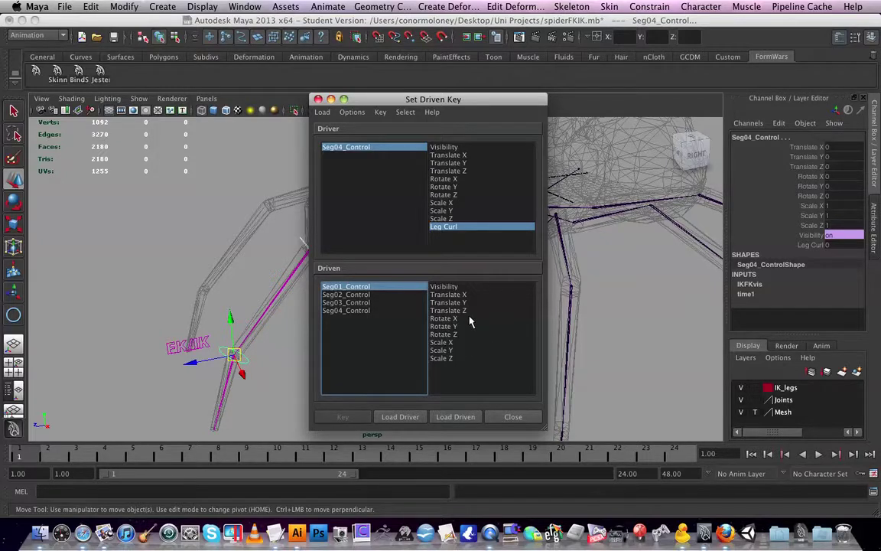
click(444, 318)
- Drive Rotate X, Y and Z, keying Seg01, Seg02, Seg03 and Seg04_Control at Leg Curl 0
shift+click(464, 335)
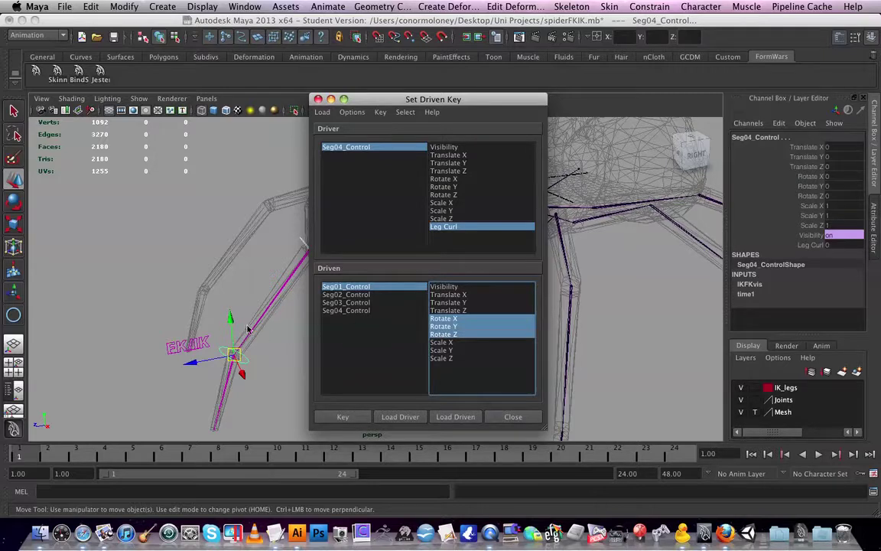
scroll(230, 357, up, 2)
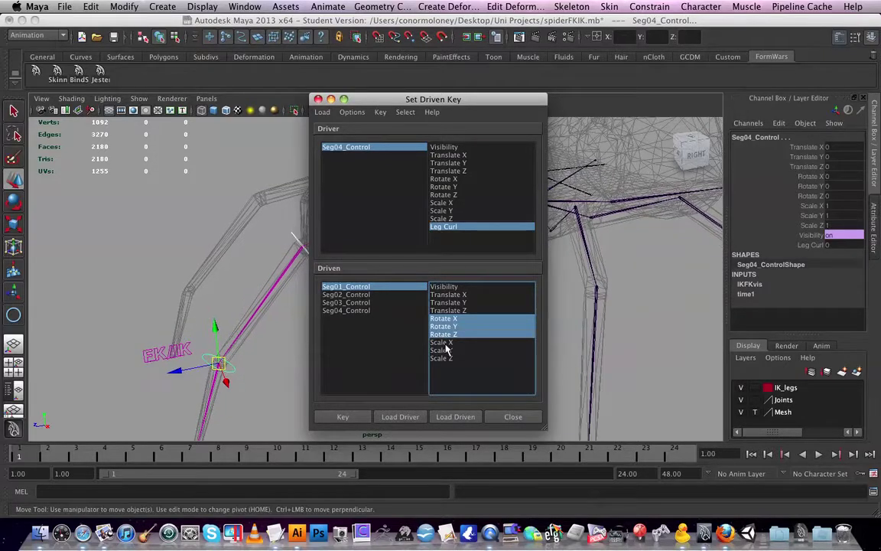
click(353, 418)
click(386, 295)
click(364, 417)
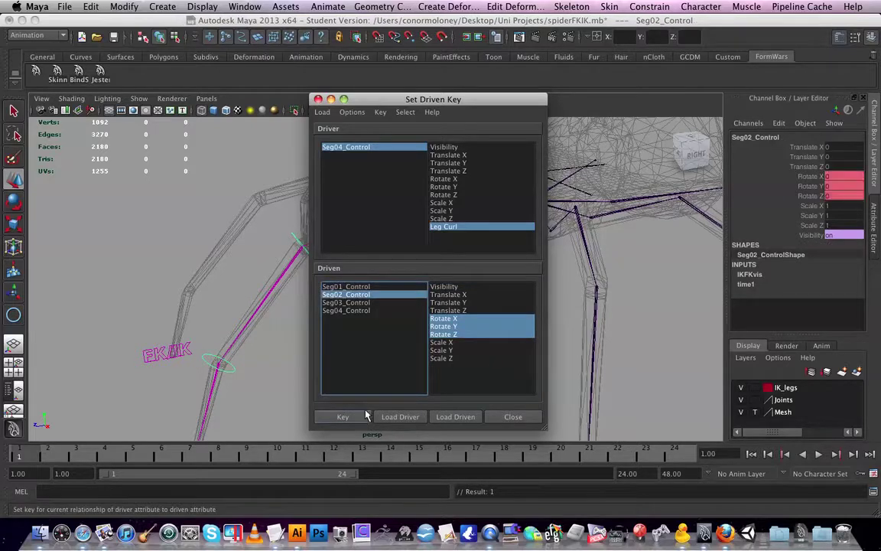
click(381, 303)
click(344, 416)
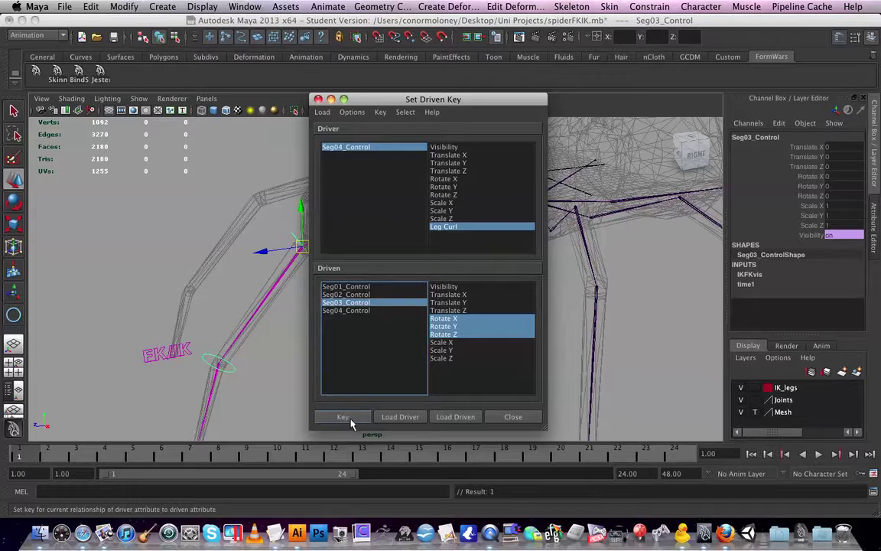
click(376, 310)
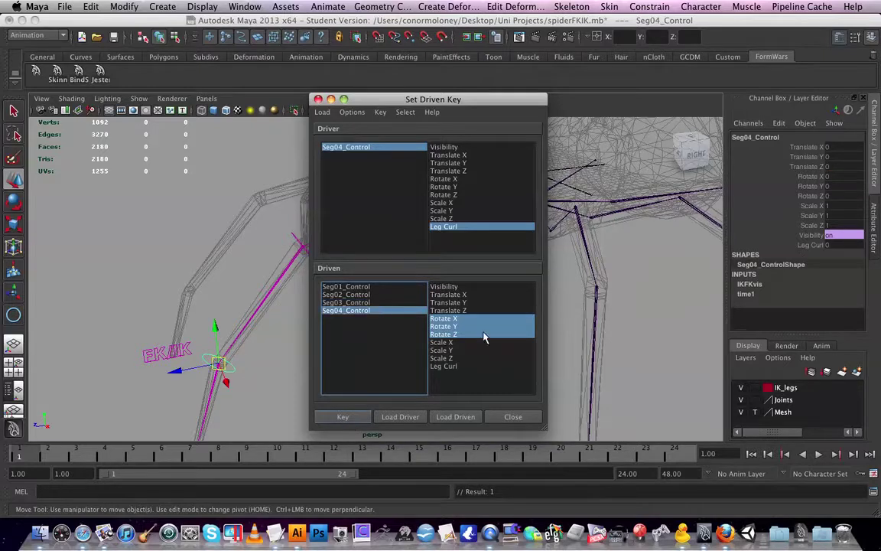
click(360, 416)
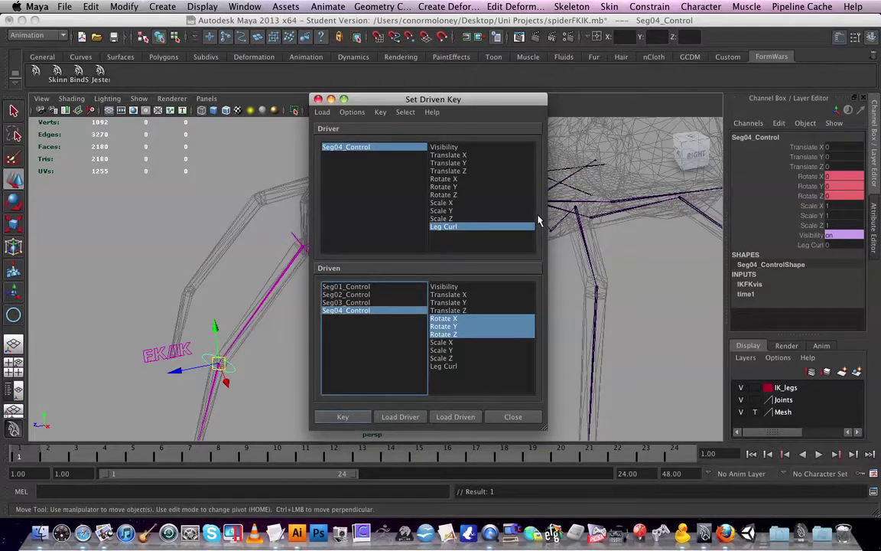
- Set Seg04_Control's Leg Curl to 100 in the Channel Box
drag(391, 103, 534, 98)
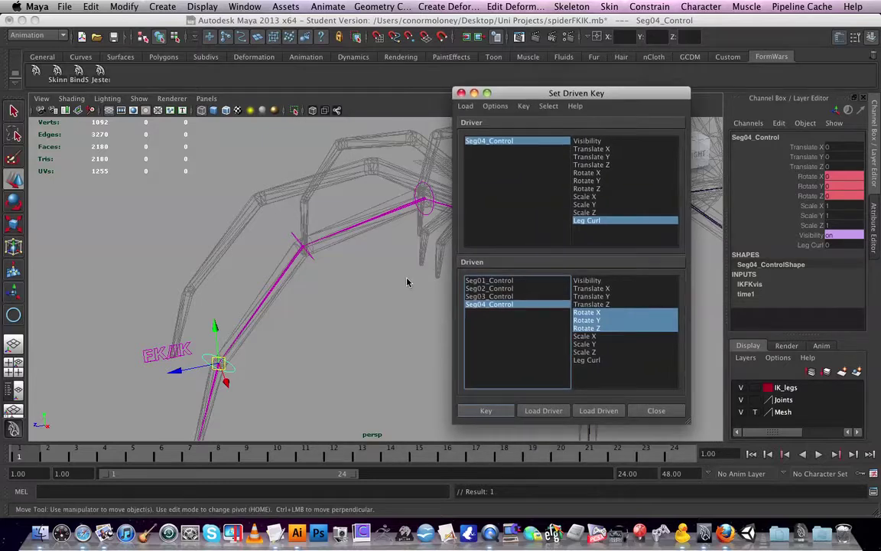
scroll(407, 281, down, 4)
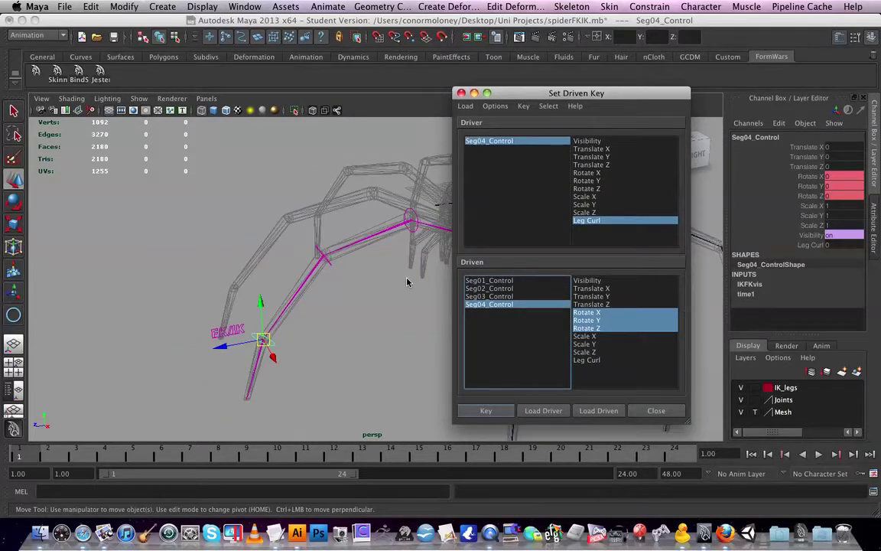
scroll(407, 282, down, 2)
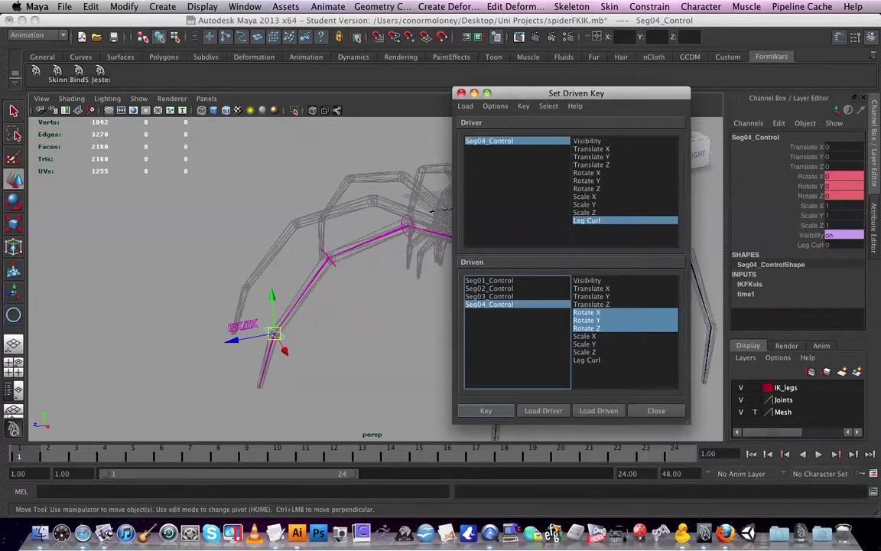
click(834, 244)
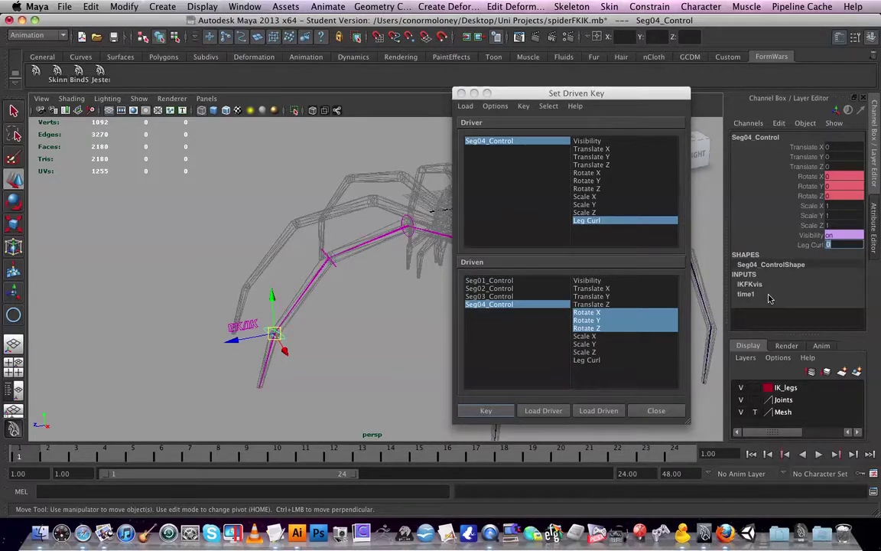
text(100)
key(Return)
- Select all four segment controls and rotate them in X to about 86.7° to curl the leg
click(526, 281)
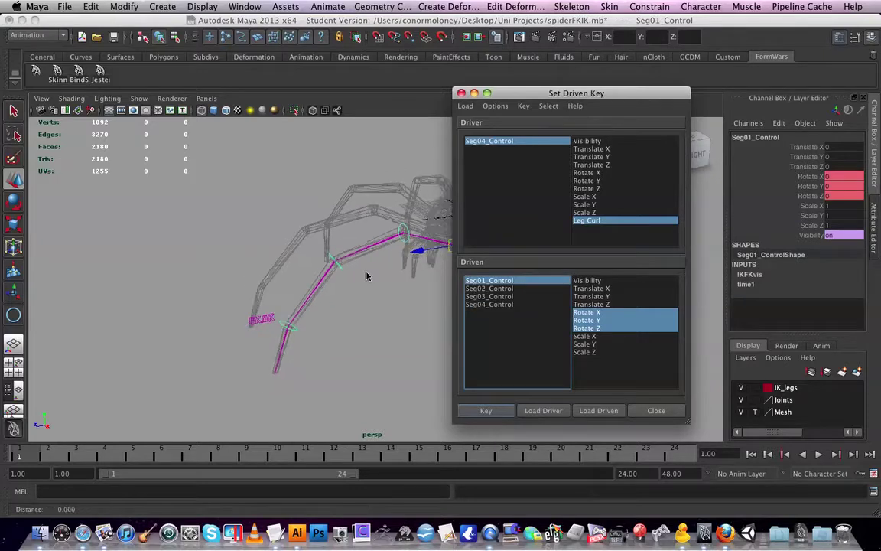
shift+click(490, 303)
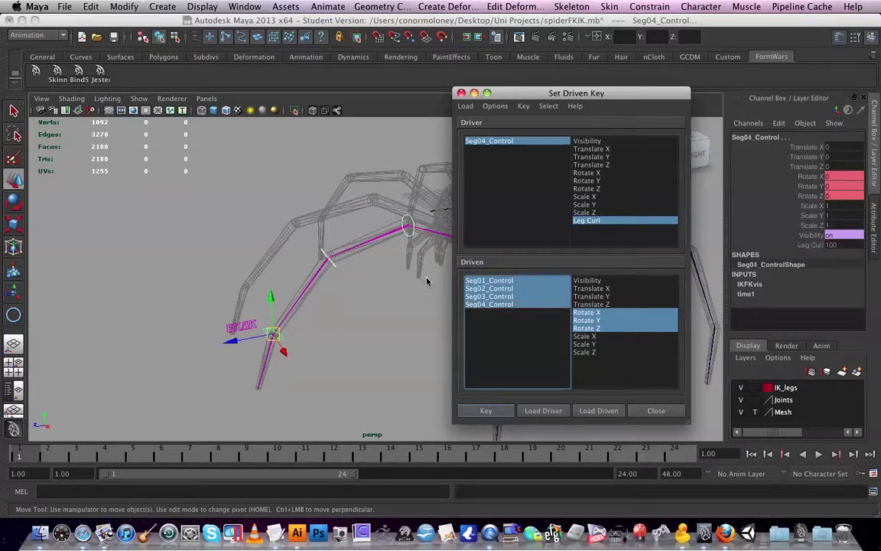
click(13, 200)
alt+drag(315, 230, 348, 219)
drag(289, 305, 350, 360)
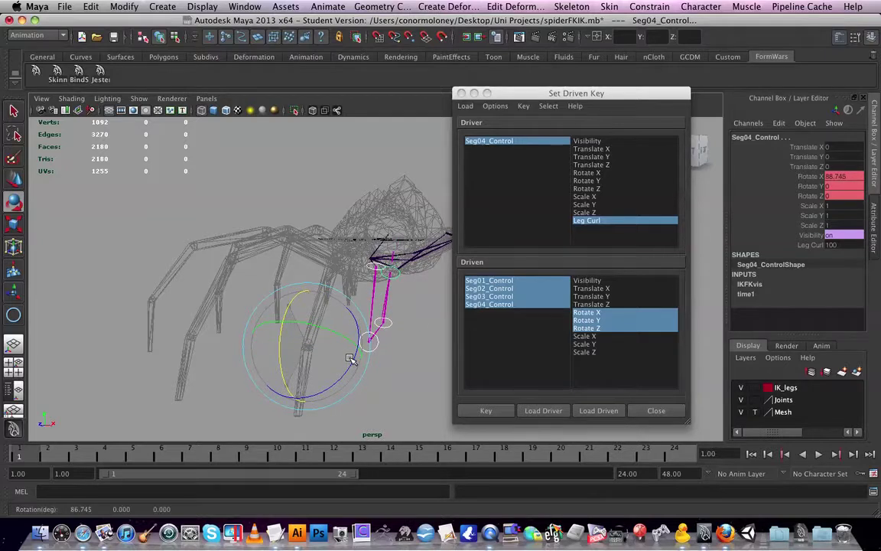
alt+middle_drag(366, 338, 327, 331)
alt+drag(327, 331, 210, 270)
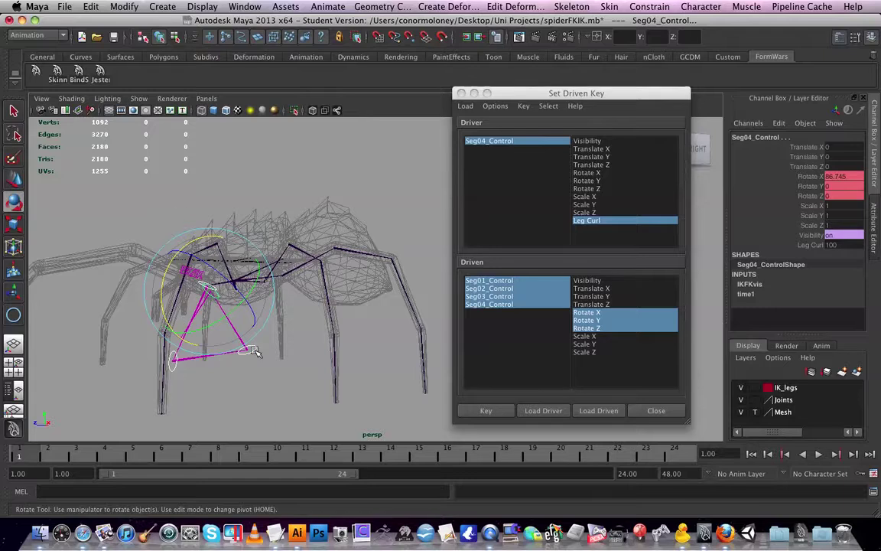
alt+drag(270, 339, 272, 247)
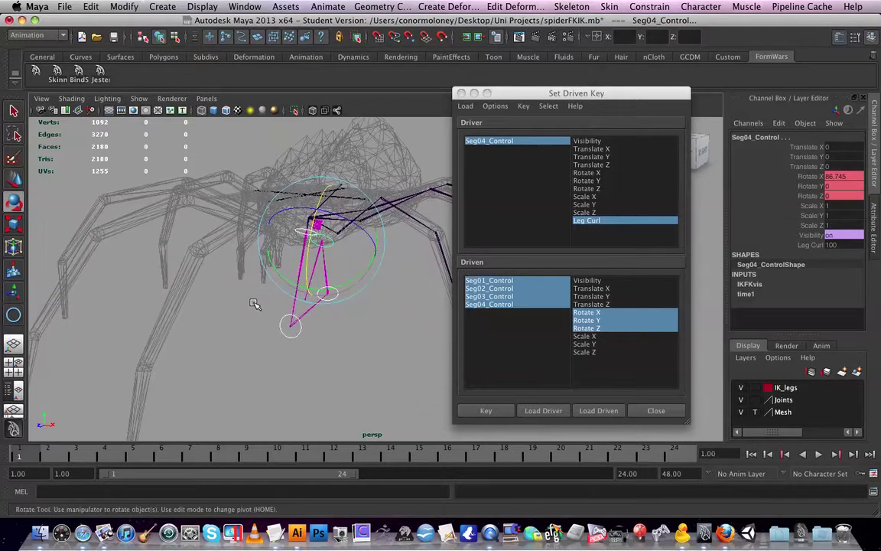
- Key the curled pose for Seg01 and Seg02_Control, then select Seg03 and Seg04_Control
click(490, 281)
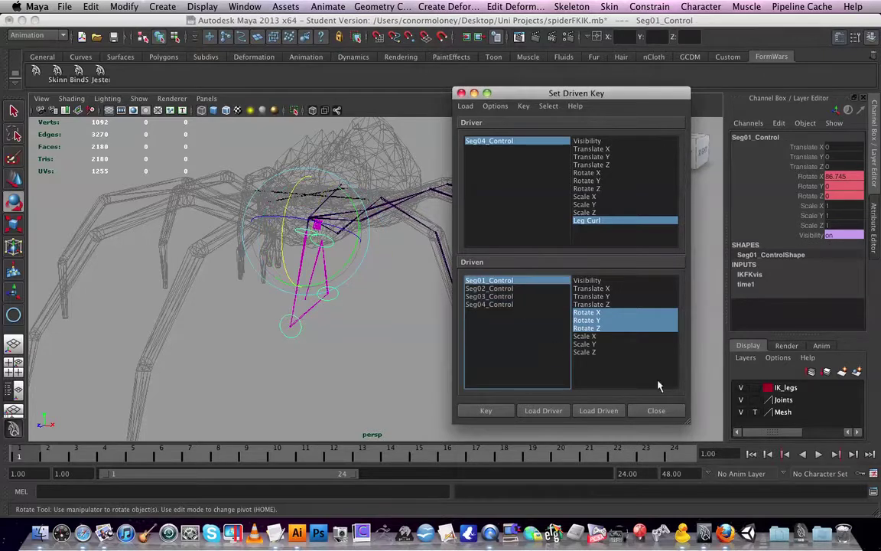
click(499, 411)
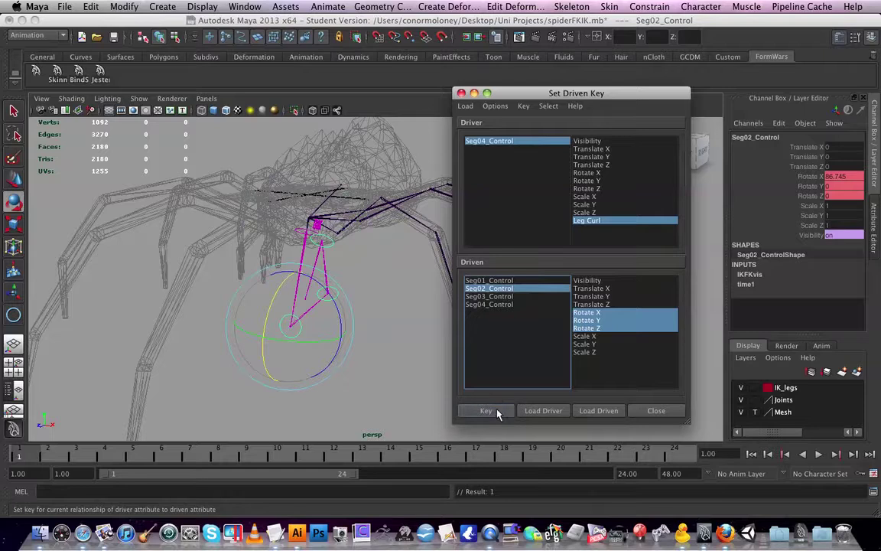
click(523, 296)
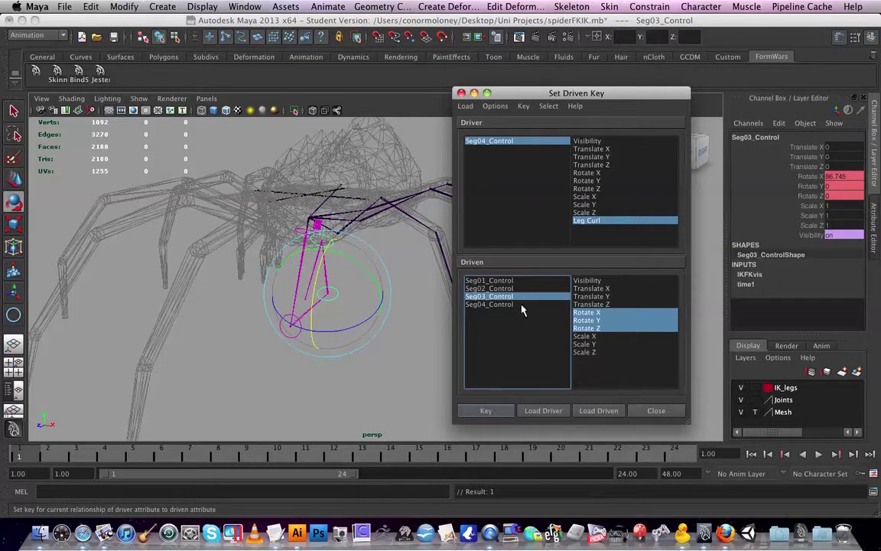
click(490, 303)
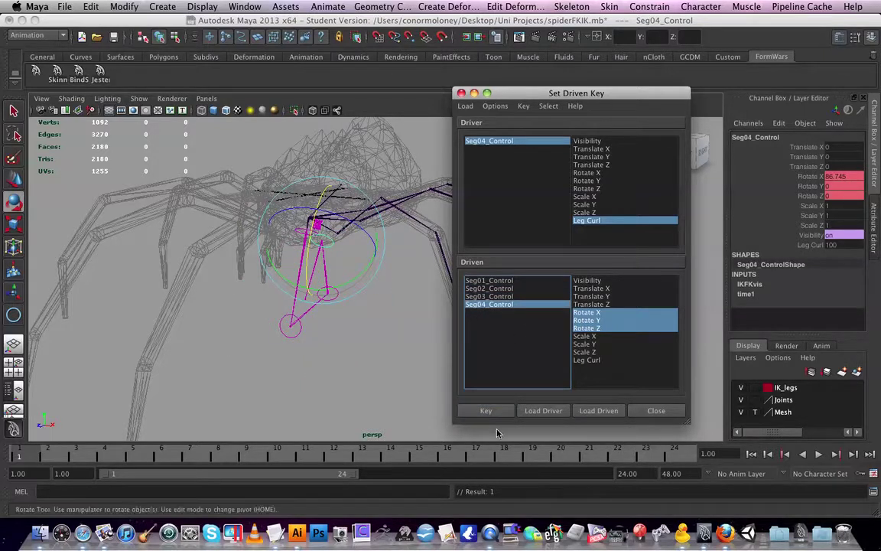
- Close the Set Driven Key window, vary Leg Curl to test the curl, and key Seg04_Control with S
click(461, 93)
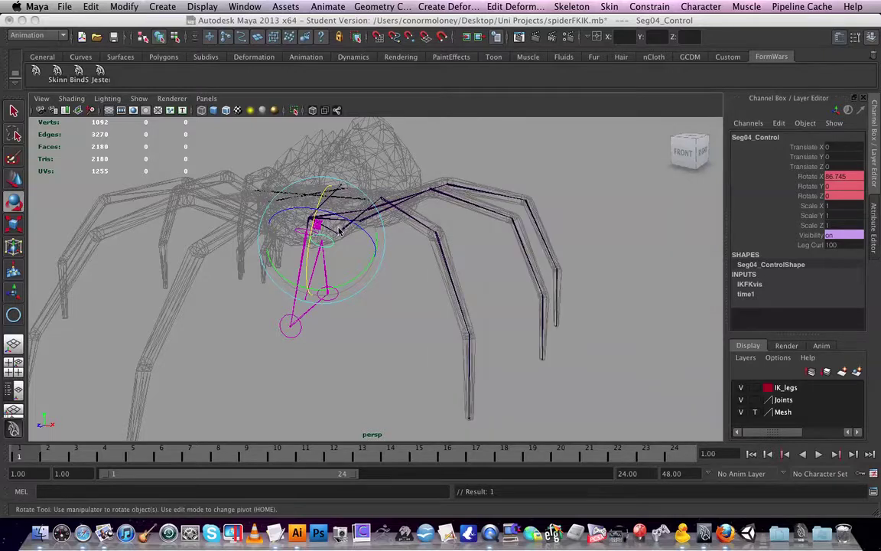
click(807, 244)
middle_drag(604, 248, 525, 240)
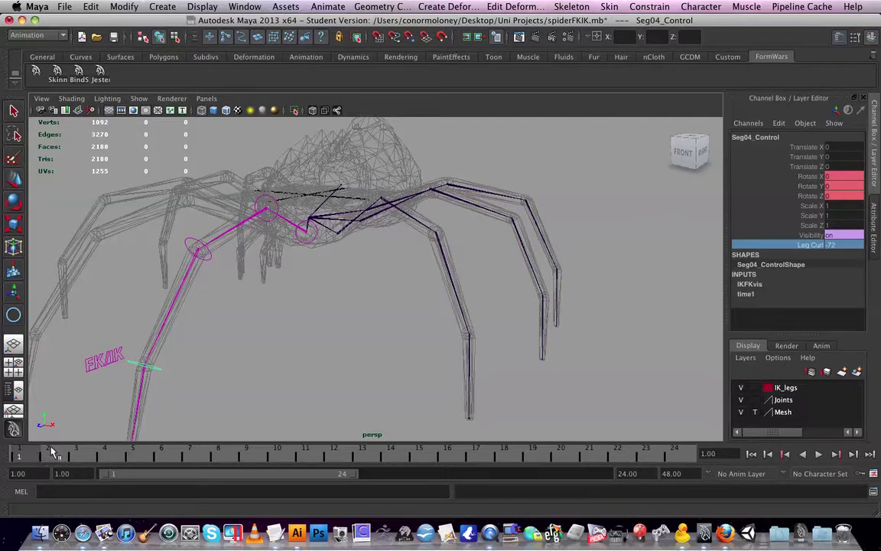
key(s)
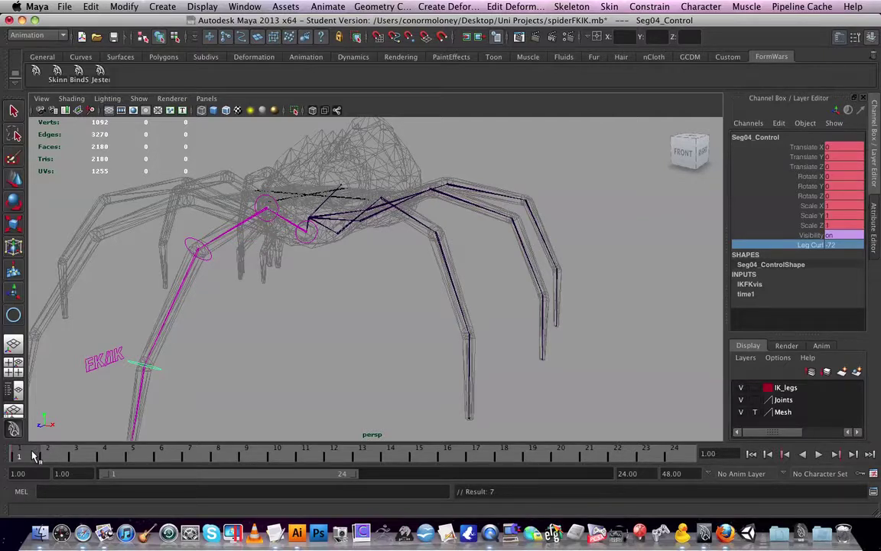
- At frame 10, raise Leg Curl to 123 to curl the leg and play the animation back
drag(29, 456, 283, 457)
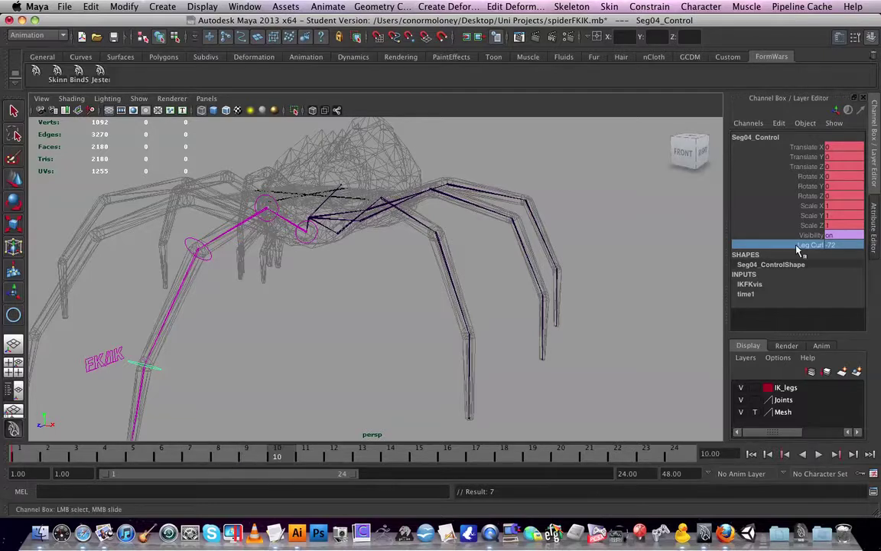
click(830, 244)
key(Return)
middle_drag(539, 264, 631, 259)
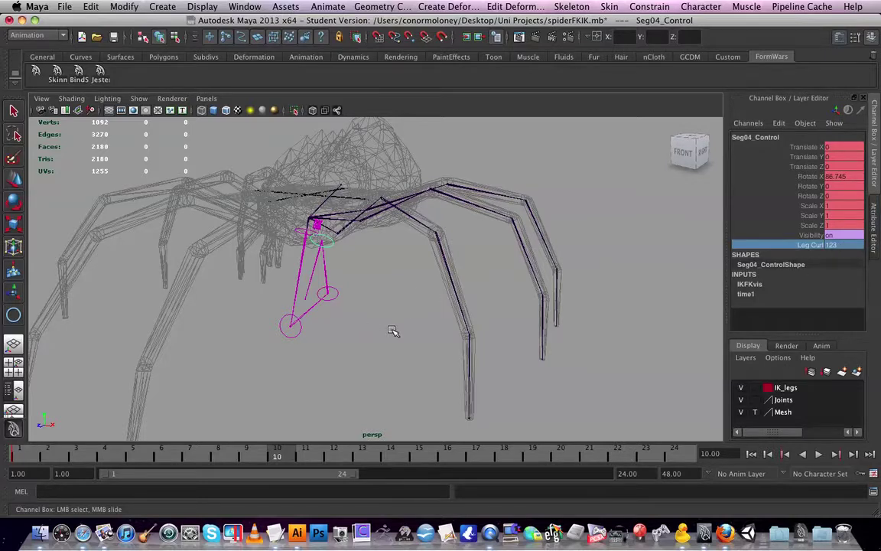
key(alt+v)
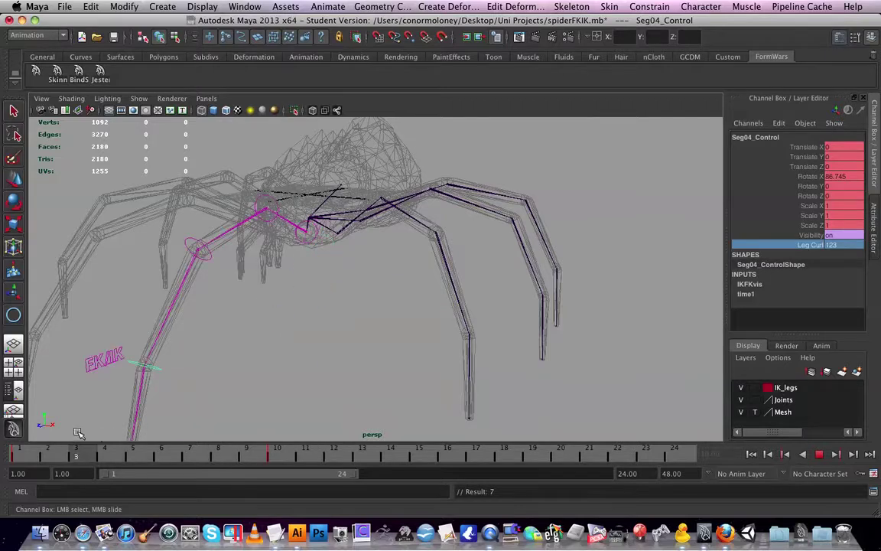
mouse_move(119, 434)
mouse_down()
mouse_move(309, 444)
mouse_move(93, 428)
mouse_move(315, 441)
mouse_move(93, 413)
mouse_up()
key(e)
click(251, 360)
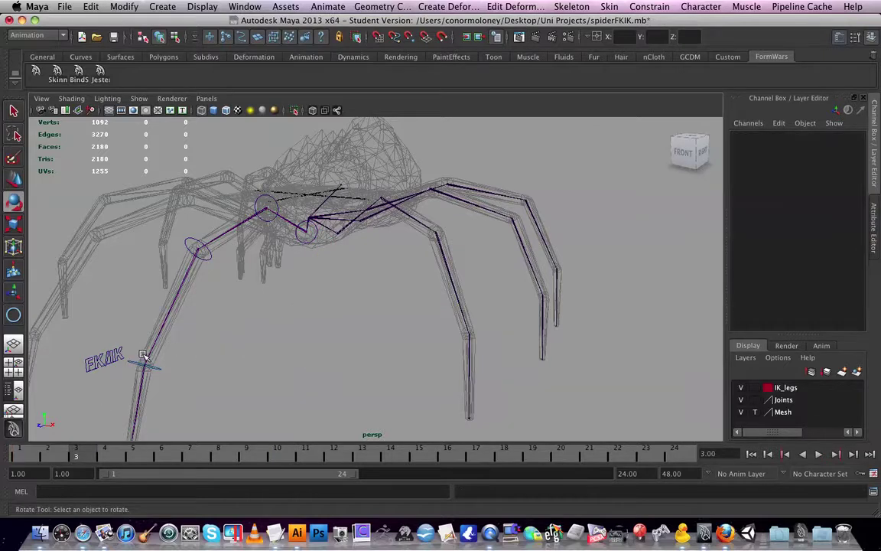
- Lock and hide L_FL_FK_IK_Switch's Translate, Rotate, Scale and Visibility channels
click(145, 356)
mouse_move(388, 339)
alt+mouse_down()
mouse_move(350, 346)
mouse_move(355, 334)
mouse_move(344, 324)
mouse_move(278, 318)
mouse_move(436, 338)
mouse_move(404, 344)
alt+mouse_up()
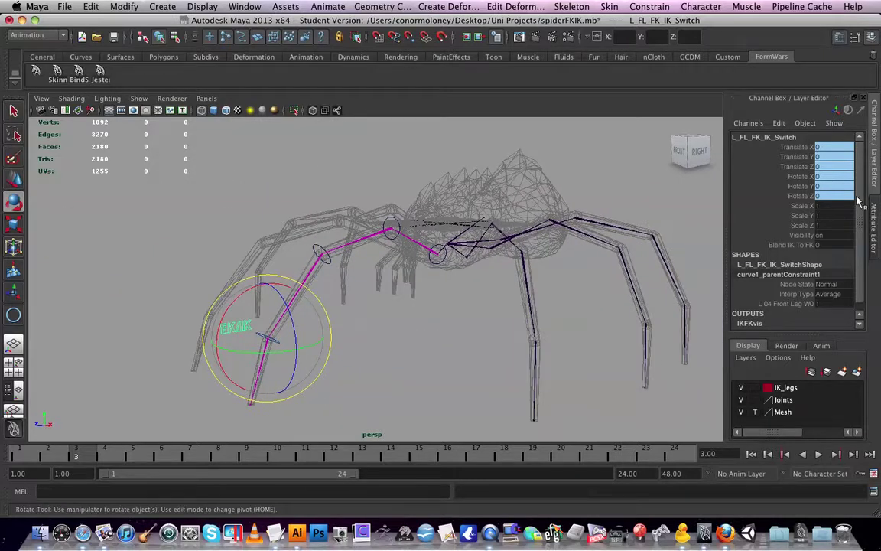
drag(830, 225, 845, 148)
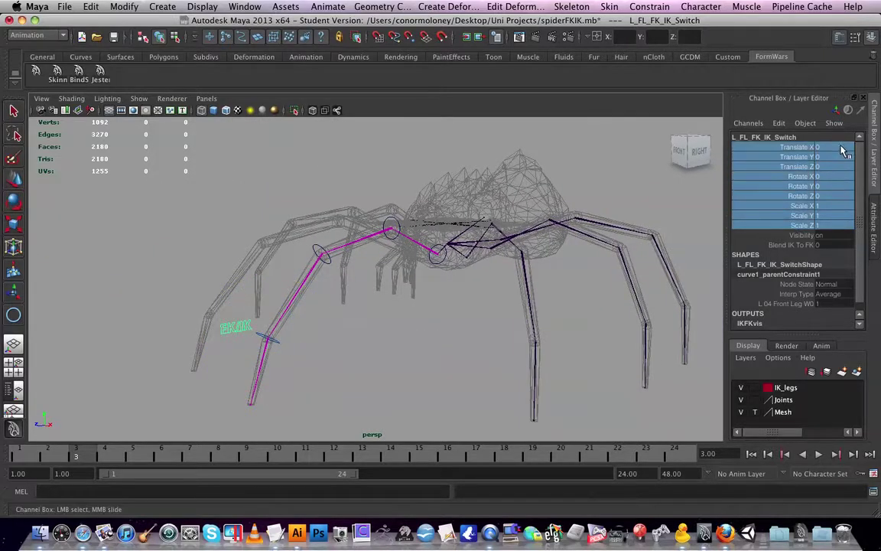
drag(765, 237, 853, 149)
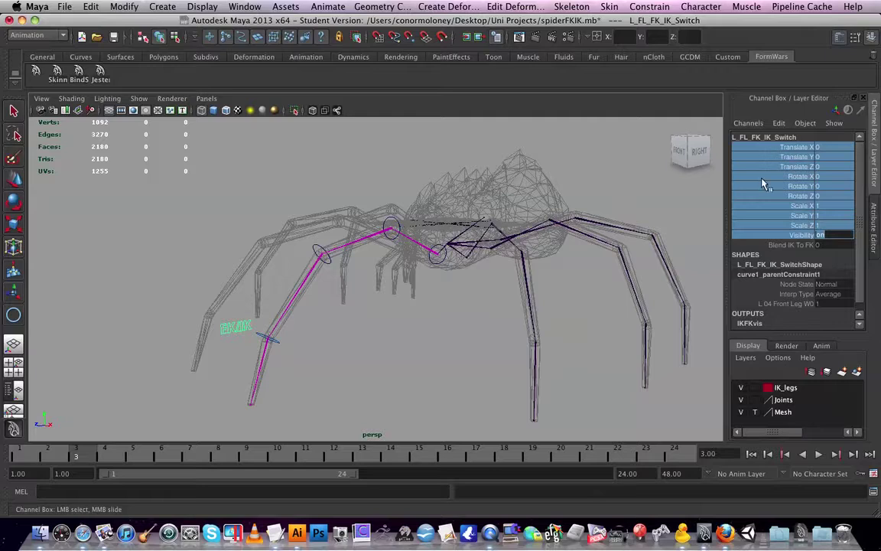
right_click(801, 153)
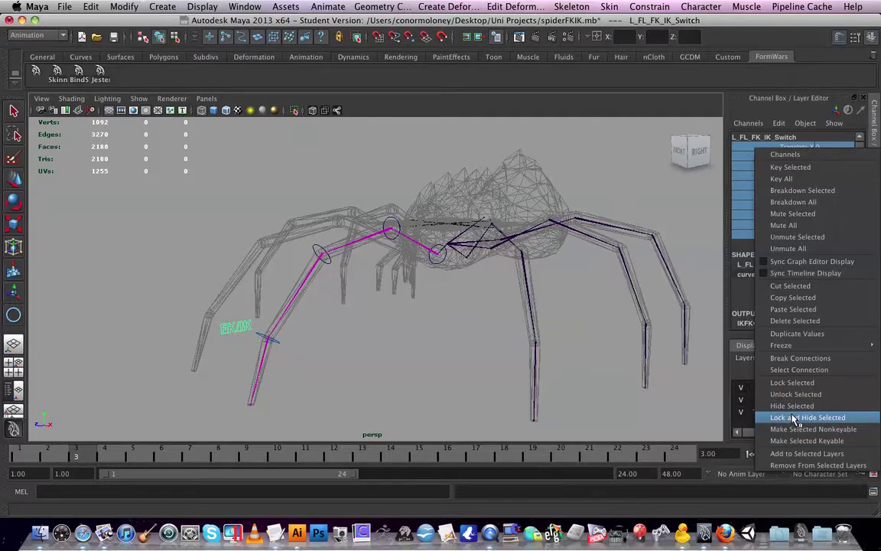
click(825, 419)
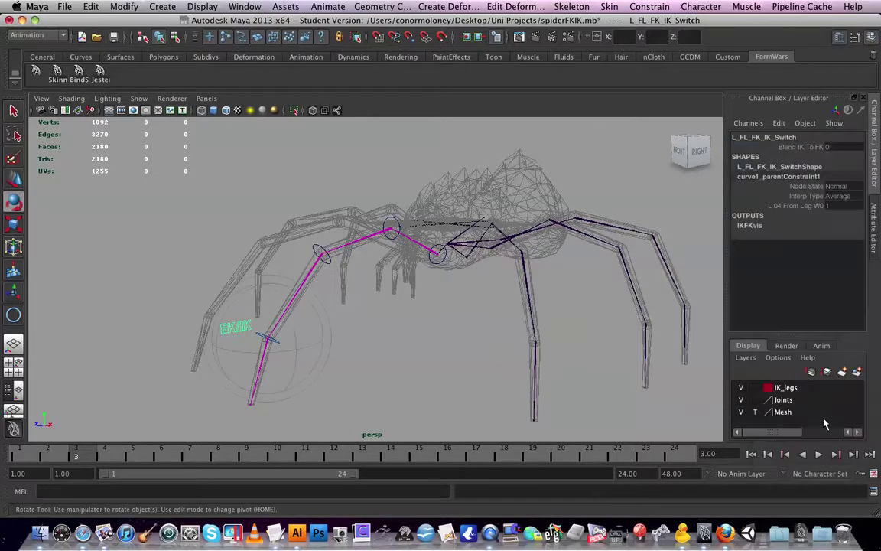
click(398, 309)
- Raise the FK/IK switch's Blend IK To FK to 10
scroll(398, 309, up, 5)
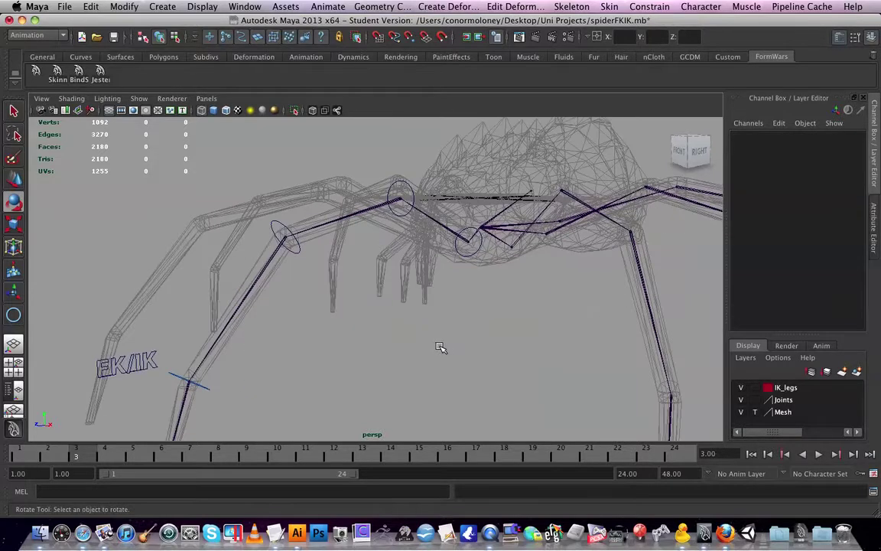
alt+middle_drag(450, 340, 538, 299)
alt+drag(429, 262, 413, 279)
click(260, 312)
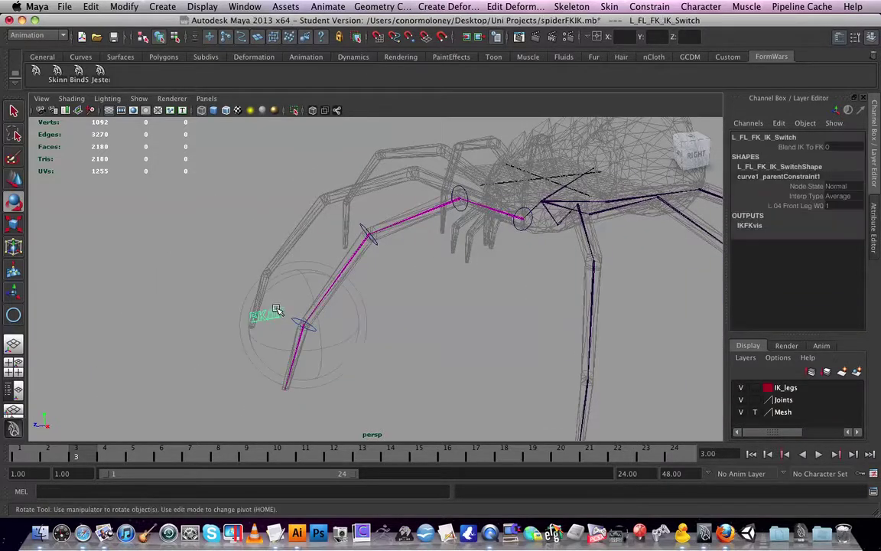
click(810, 147)
middle_drag(519, 334, 567, 328)
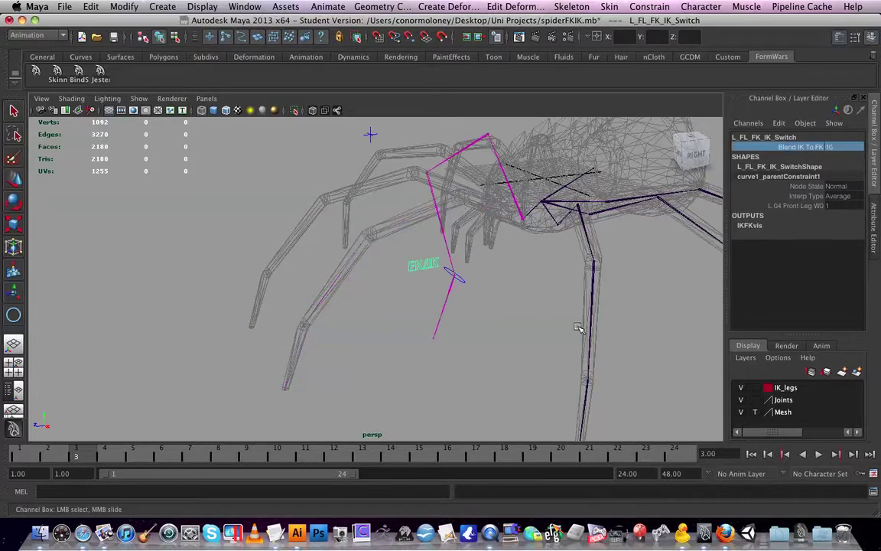
- Zero Leg_IK_control's Translate X, Y and Z values
click(457, 278)
drag(841, 168, 845, 148)
text(0)
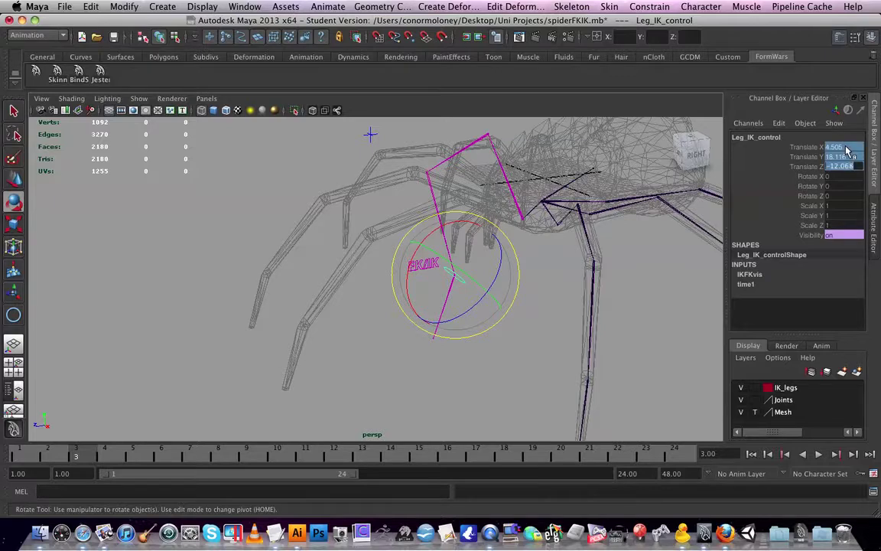
key(Return)
click(533, 246)
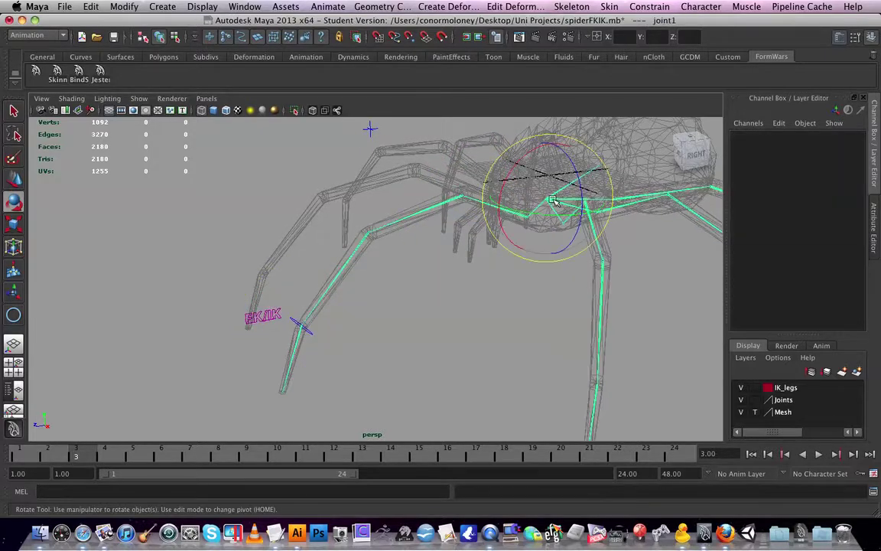
- Rotate the root joint to swing the legs, then move it to the left
click(588, 261)
drag(539, 165, 594, 193)
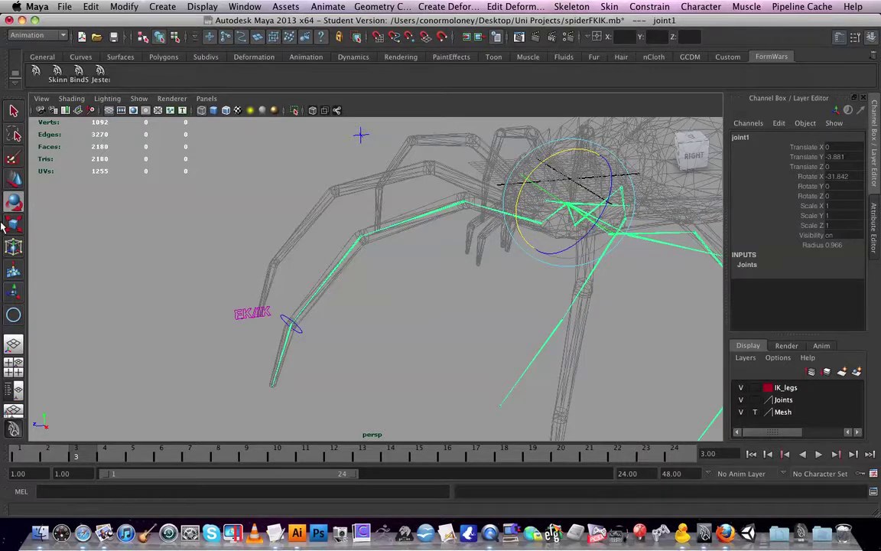
key(w)
drag(562, 202, 470, 202)
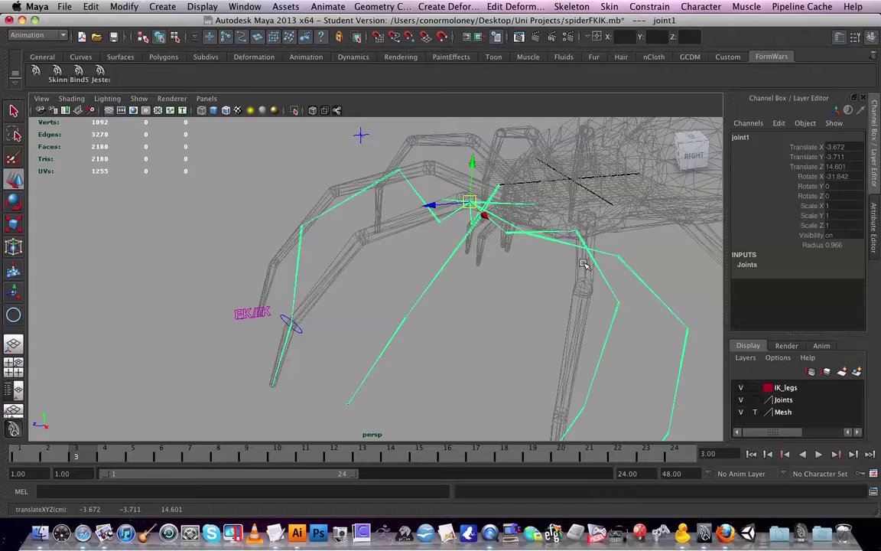
- Set Blend IK To FK back to 0 for the FK pose and select the first FK segment control
click(260, 316)
click(799, 146)
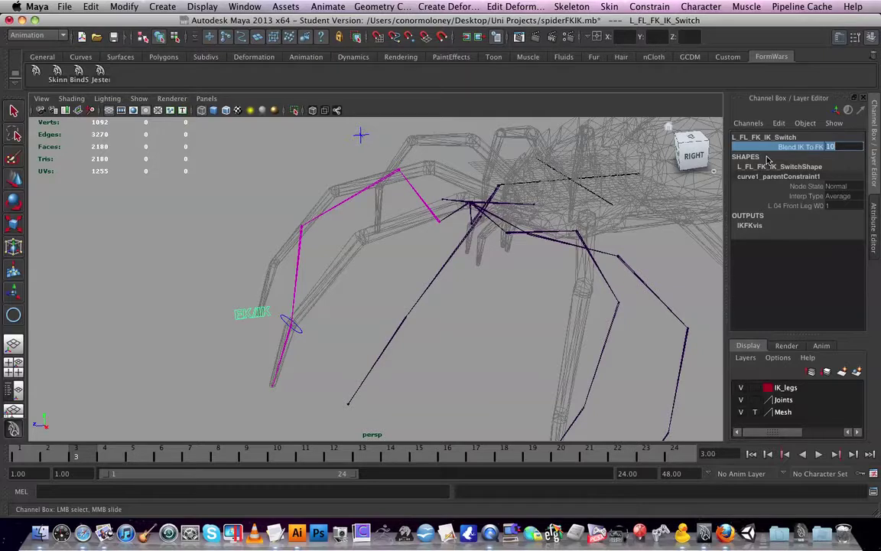
text(1)
key(Return)
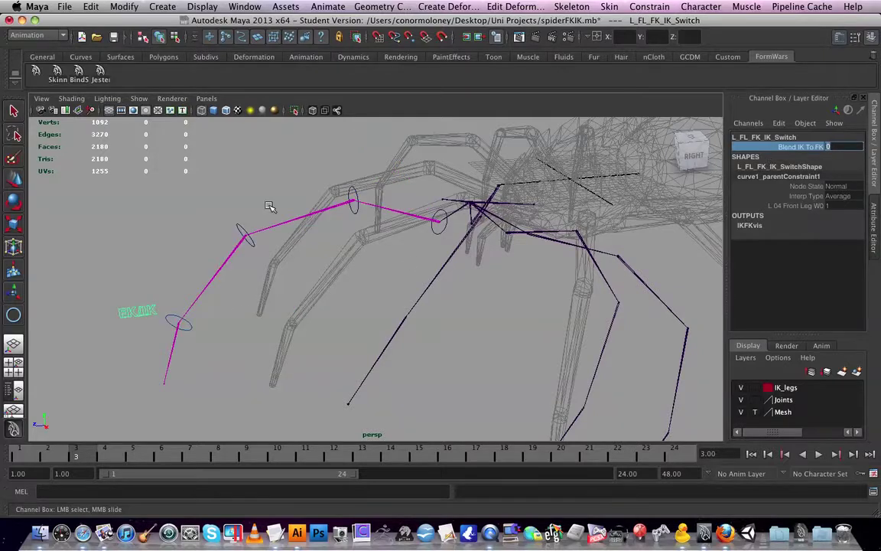
click(435, 226)
key(w)
click(353, 194)
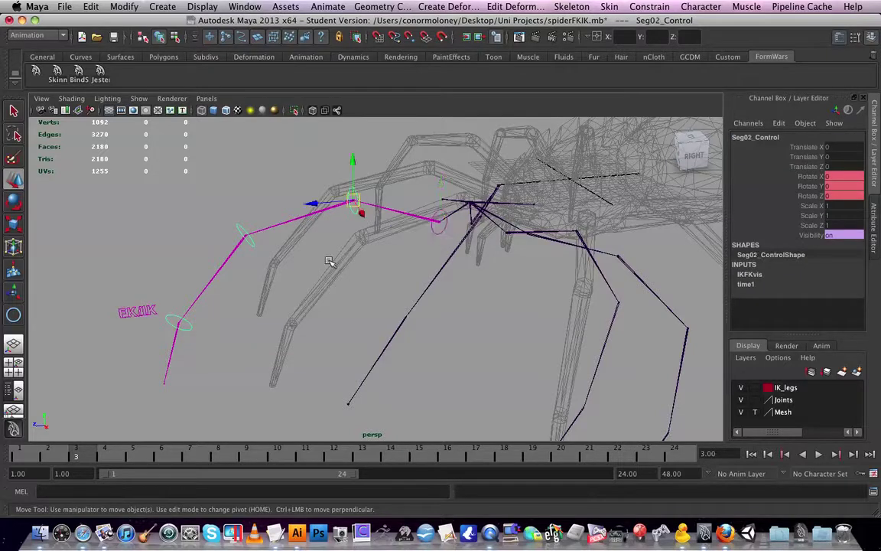
click(243, 232)
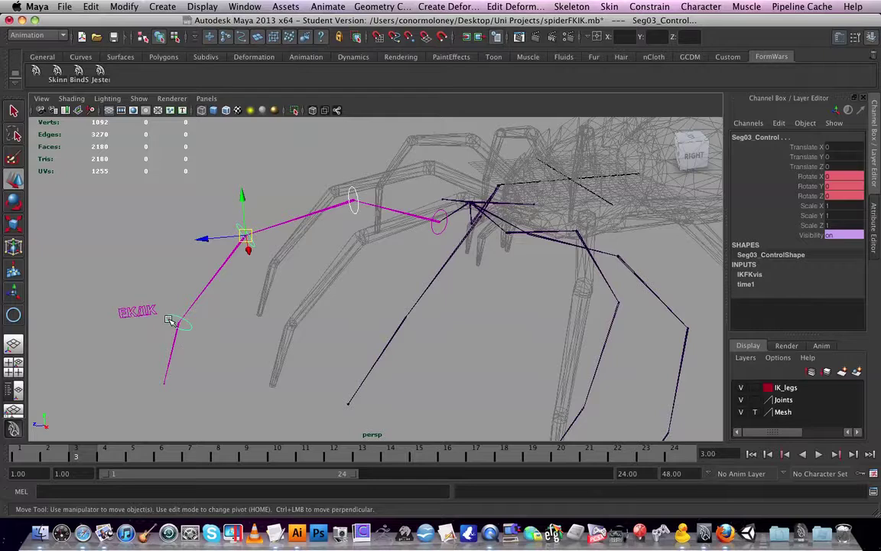
click(174, 321)
click(12, 203)
drag(173, 276, 181, 333)
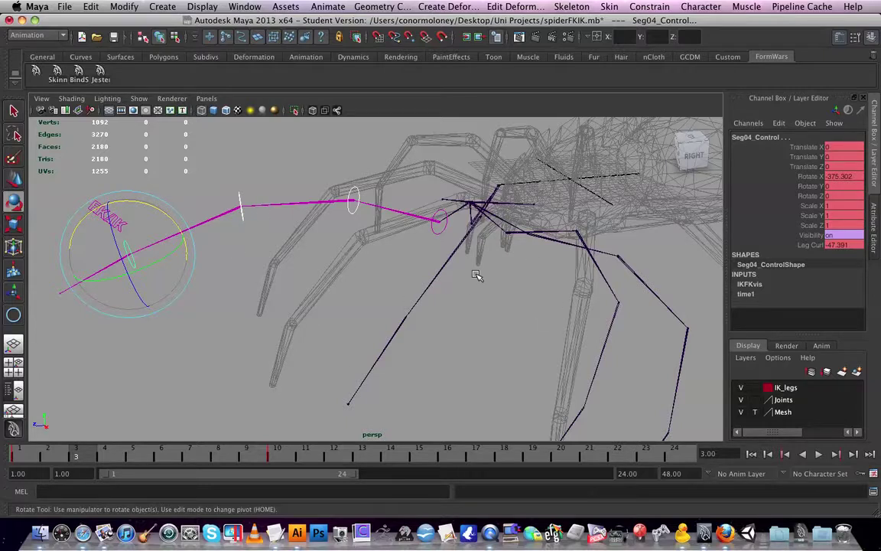
key(z)
key(z)
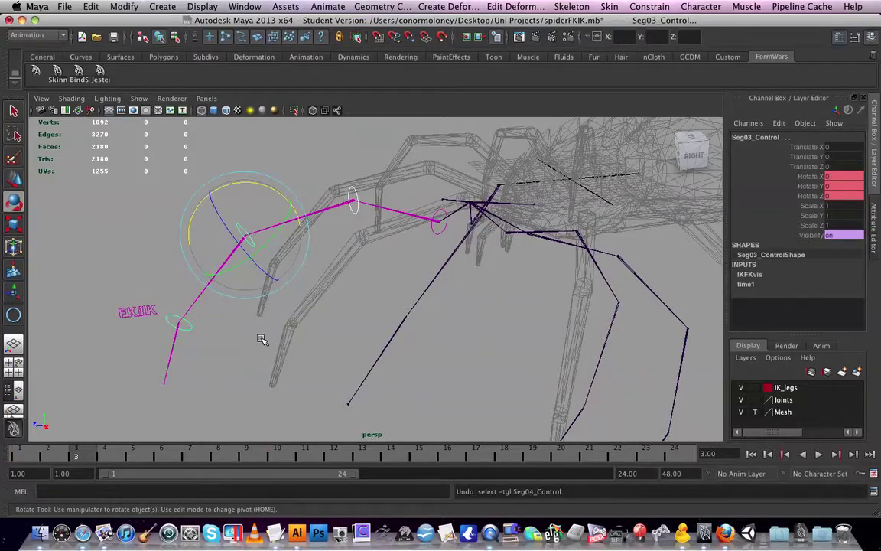
click(212, 334)
click(184, 327)
drag(188, 277, 153, 304)
key(ctrl+z)
click(306, 296)
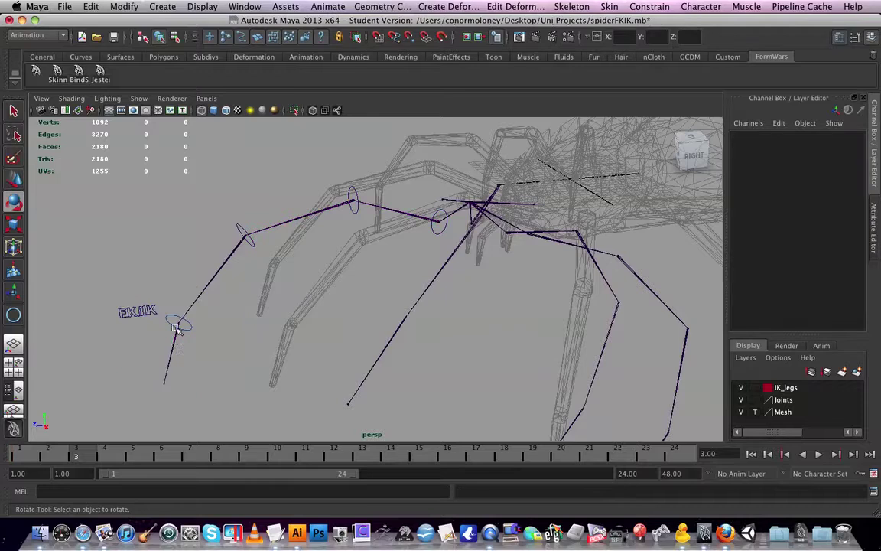
click(171, 312)
drag(176, 255, 327, 246)
click(364, 232)
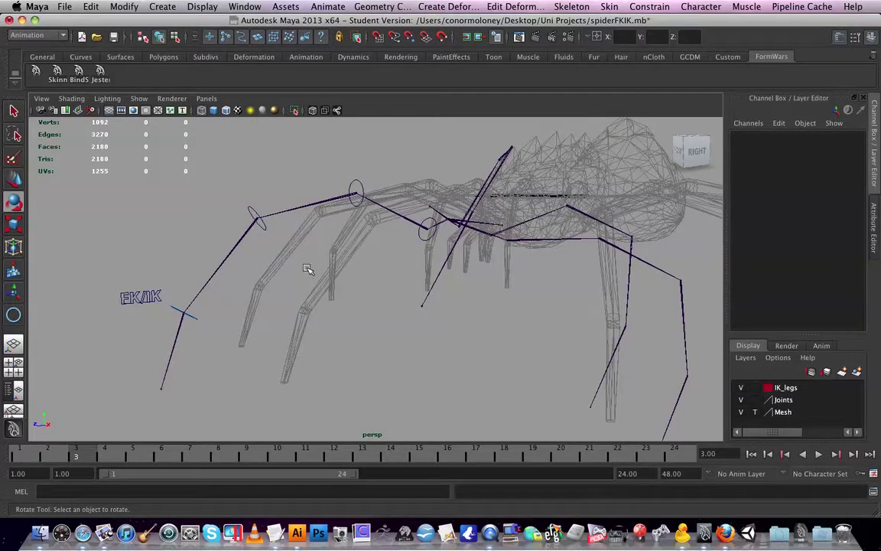
click(171, 308)
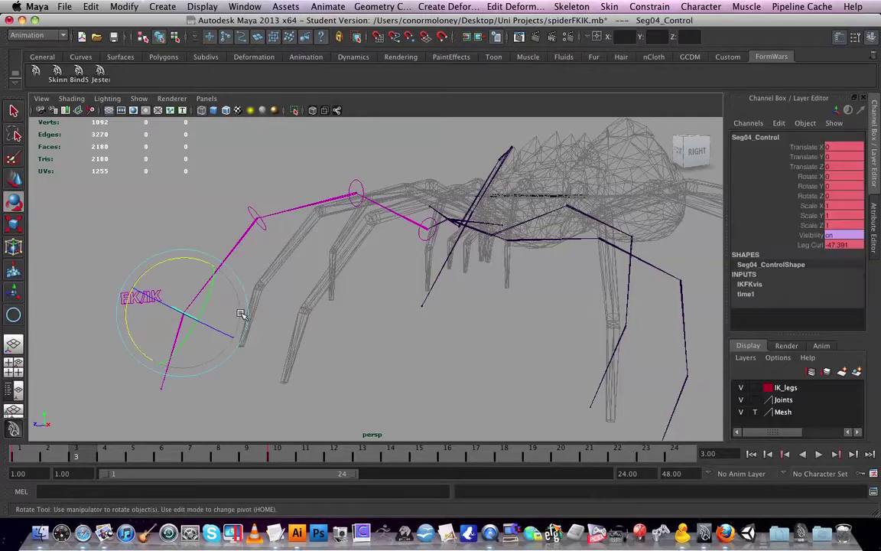
mouse_move(165, 263)
mouse_down()
mouse_move(151, 279)
mouse_move(162, 276)
mouse_move(170, 288)
mouse_move(187, 275)
mouse_move(216, 307)
mouse_move(199, 254)
mouse_move(147, 223)
mouse_move(130, 245)
mouse_move(173, 256)
mouse_move(144, 259)
mouse_move(169, 263)
mouse_up()
key(z)
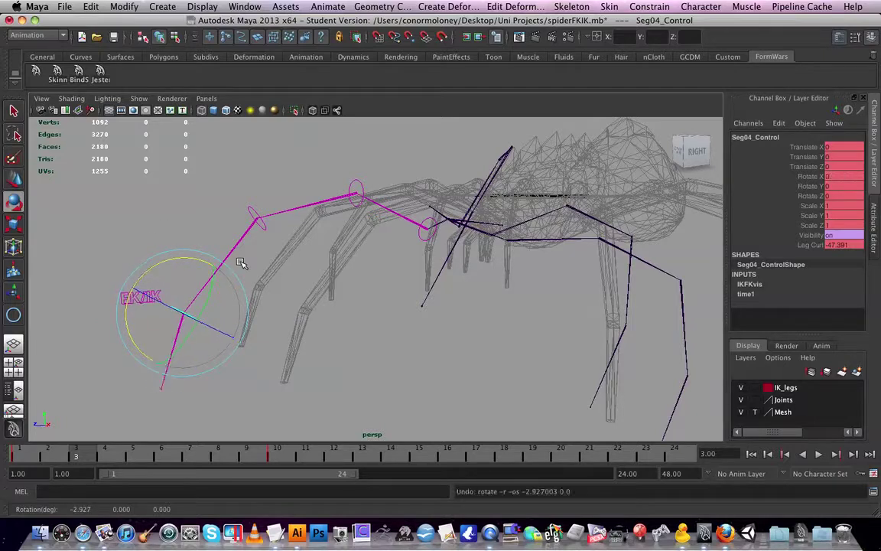
click(383, 298)
alt+drag(377, 300, 382, 305)
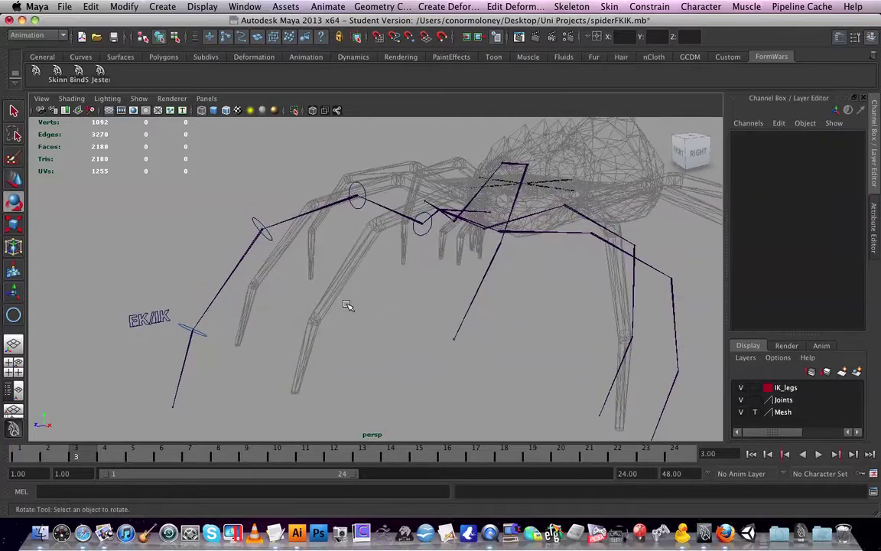